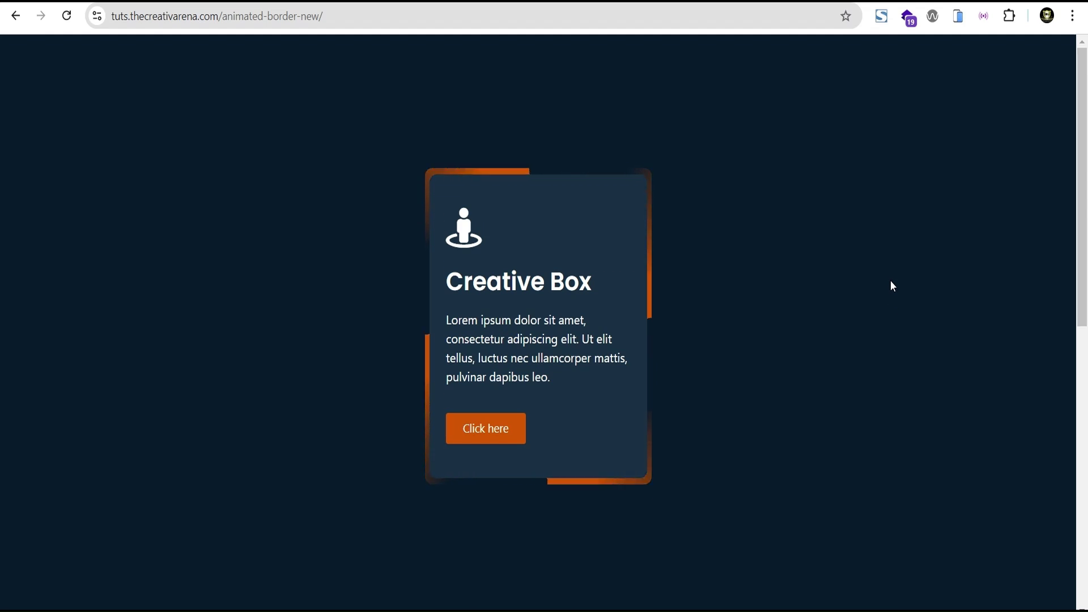
Scroll the demo page to preview the Creative Box and Creative Hover animated-border cards
scroll(890, 281, down, 5)
scroll(889, 278, down, 4)
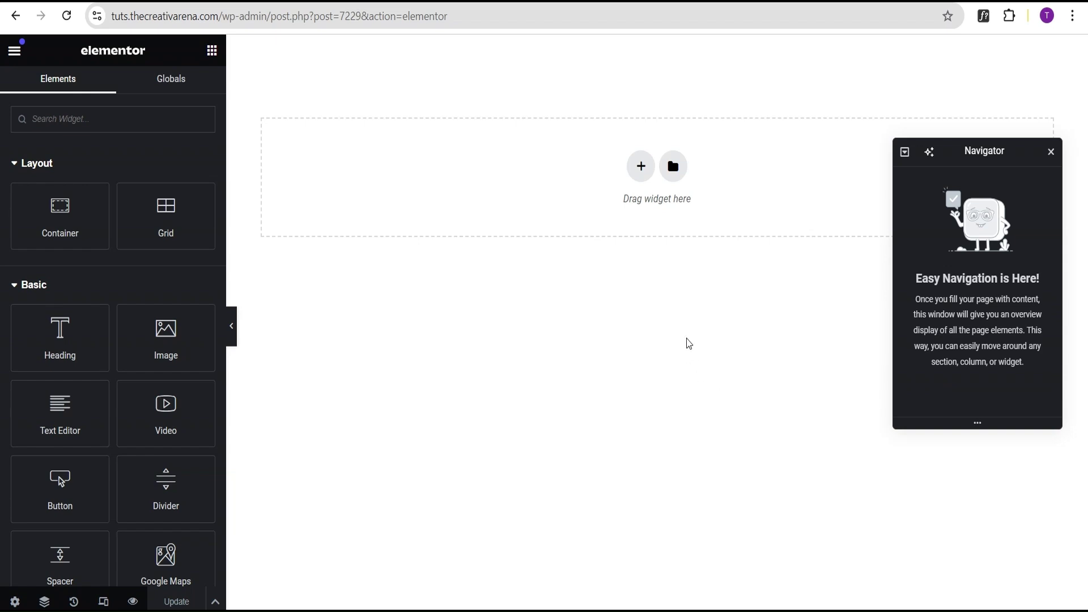
Add a single-structure flexbox container set to Full Width content width
click(640, 166)
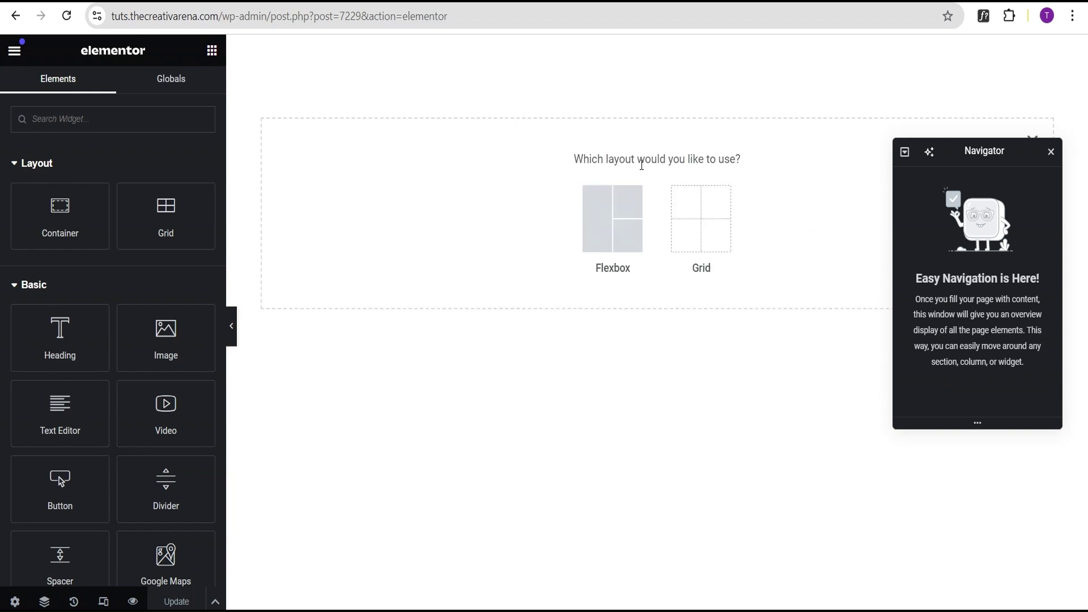
click(610, 226)
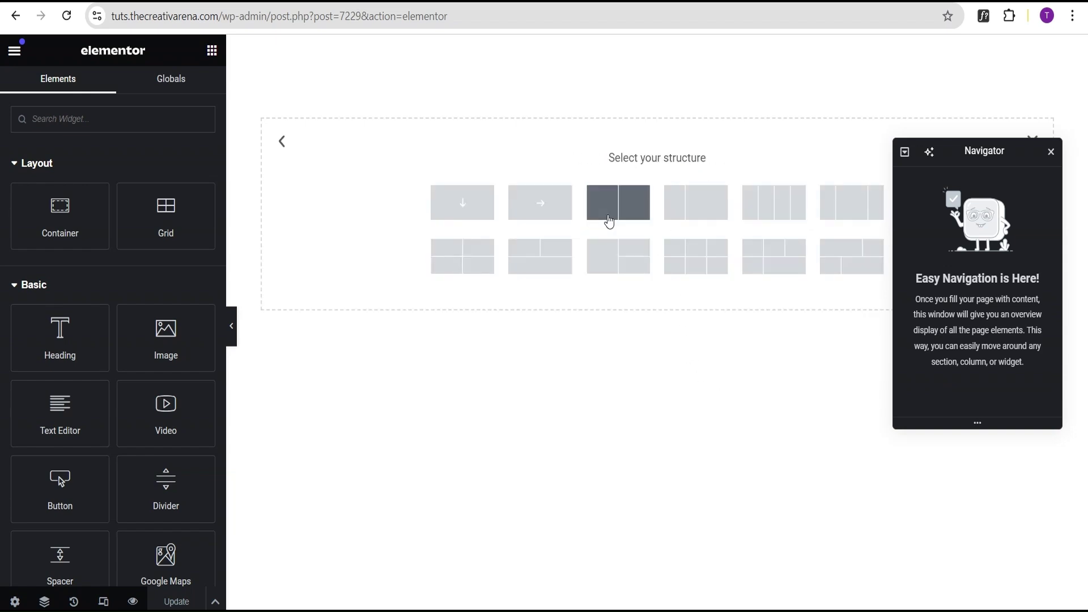
click(537, 208)
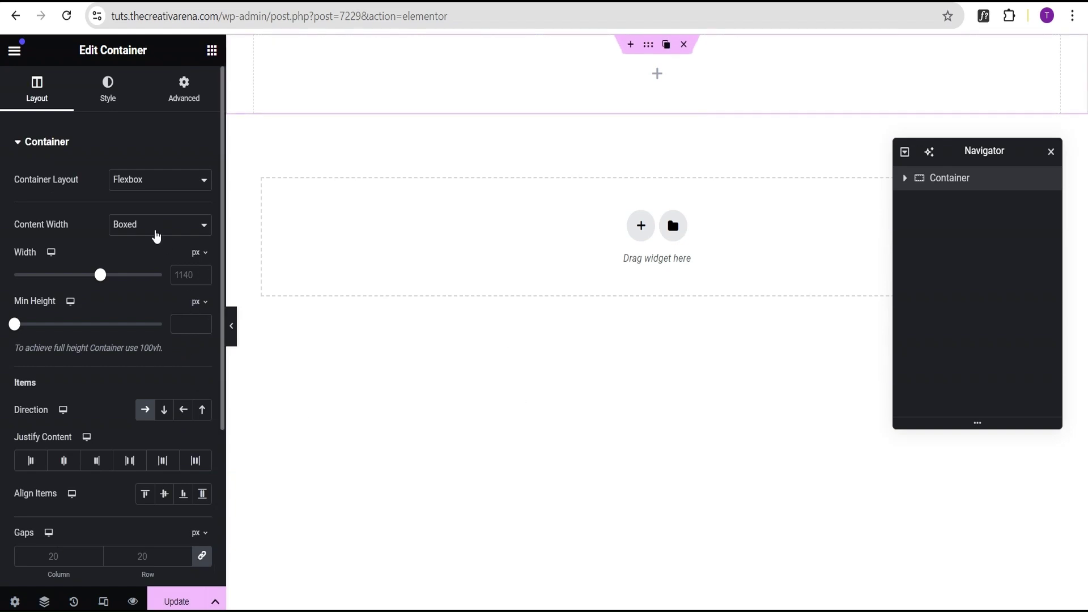
click(138, 228)
click(140, 264)
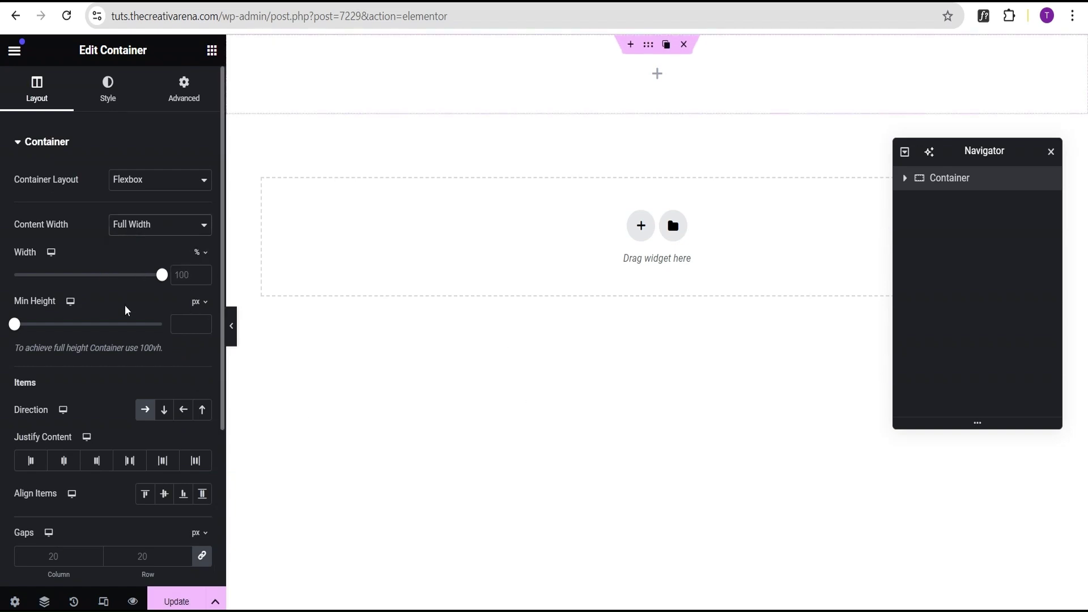
Give the container a 100 vh minimum height with content centred both ways
click(199, 305)
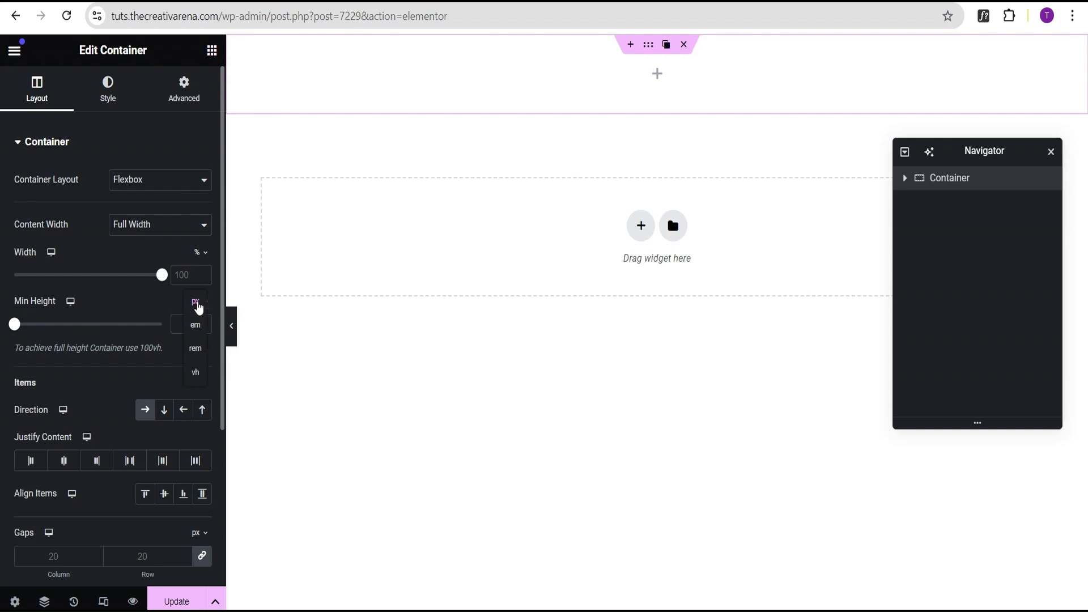
click(195, 373)
drag(14, 324, 161, 324)
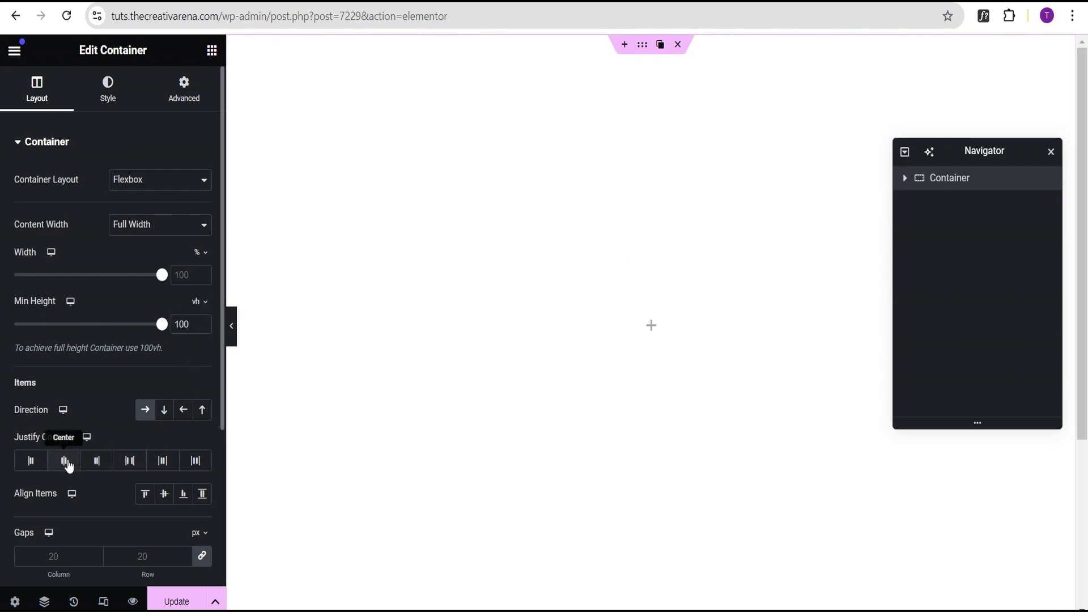
click(64, 462)
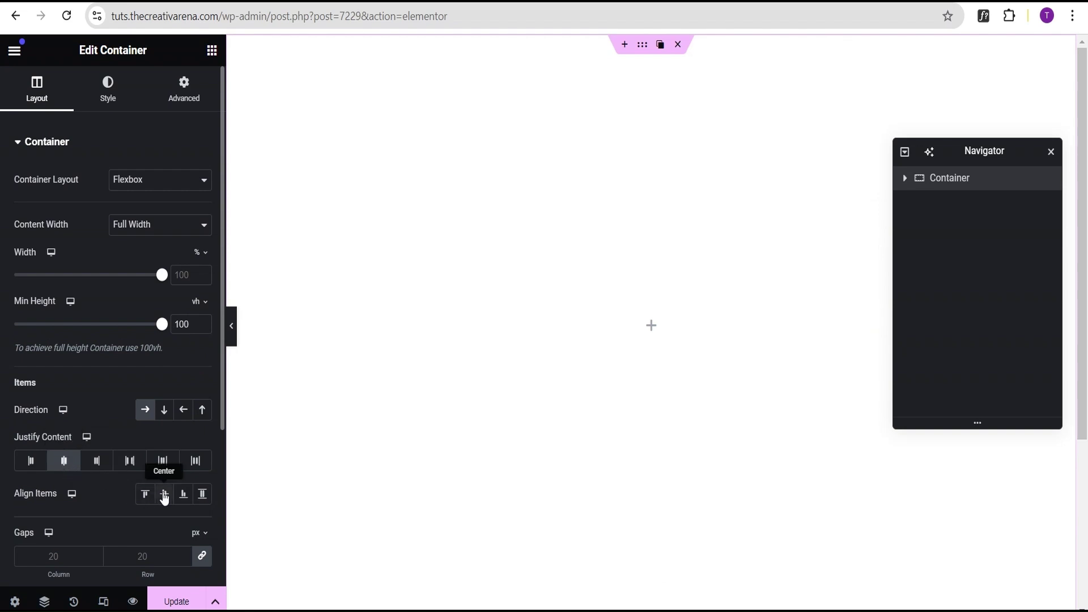
click(164, 495)
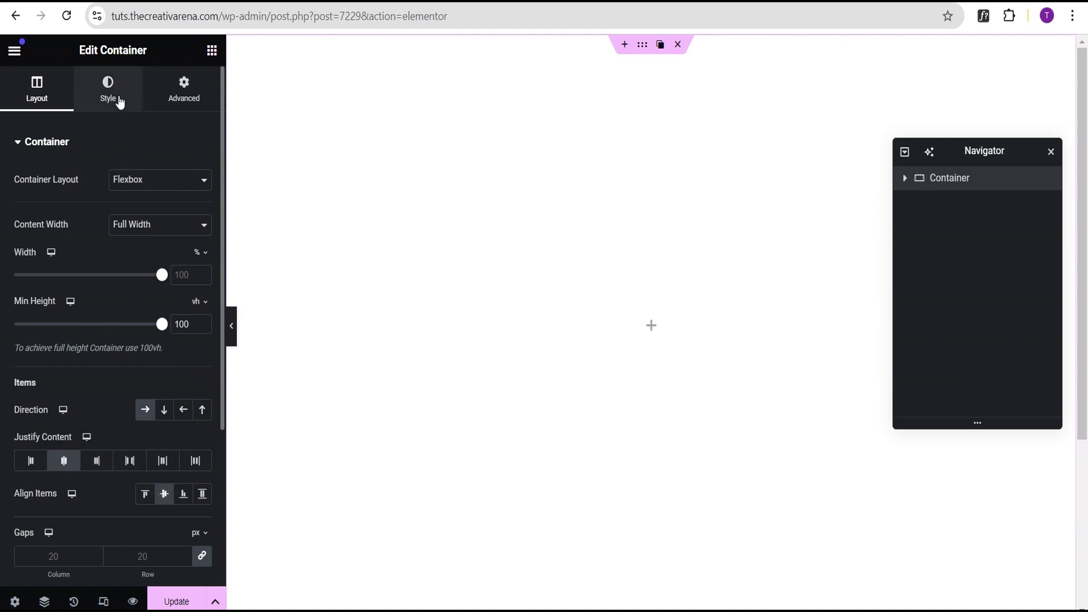
Give the container a classic dark navy background colour
click(119, 99)
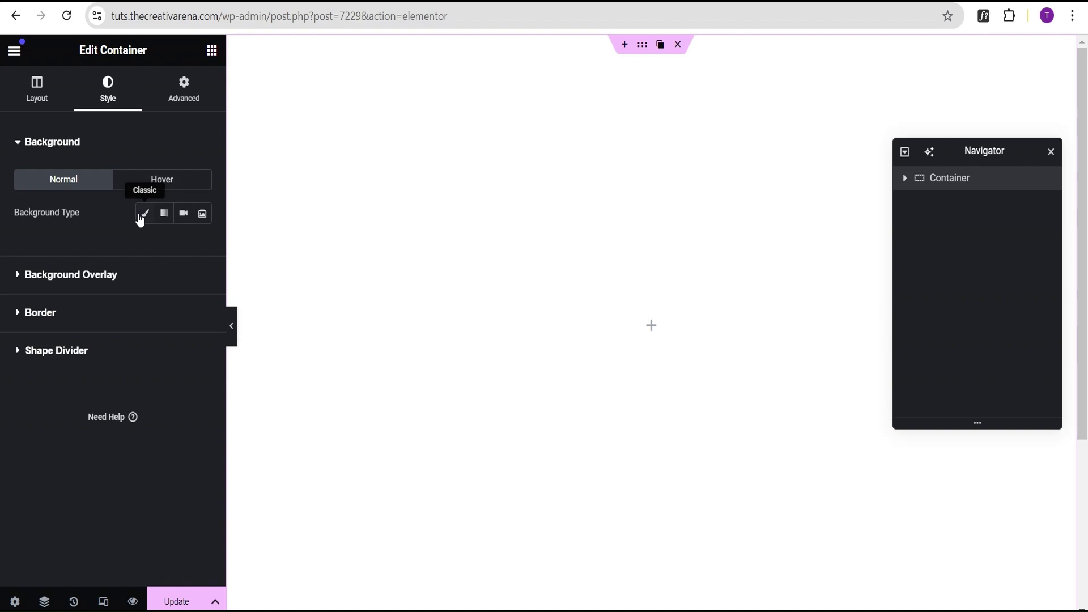
click(141, 216)
click(201, 246)
key(ctrl+v)
click(96, 235)
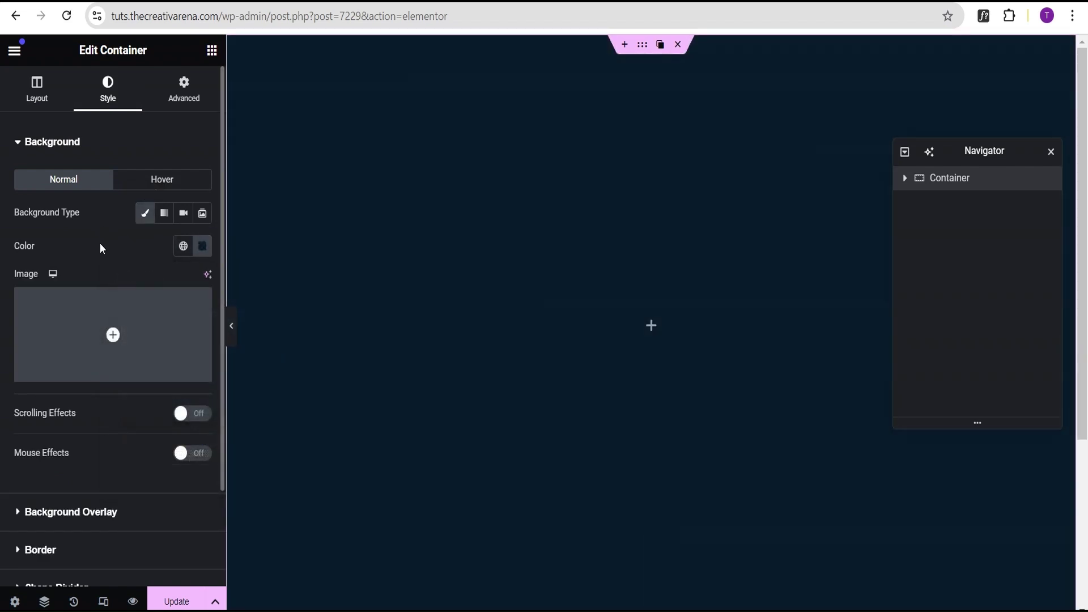
click(651, 328)
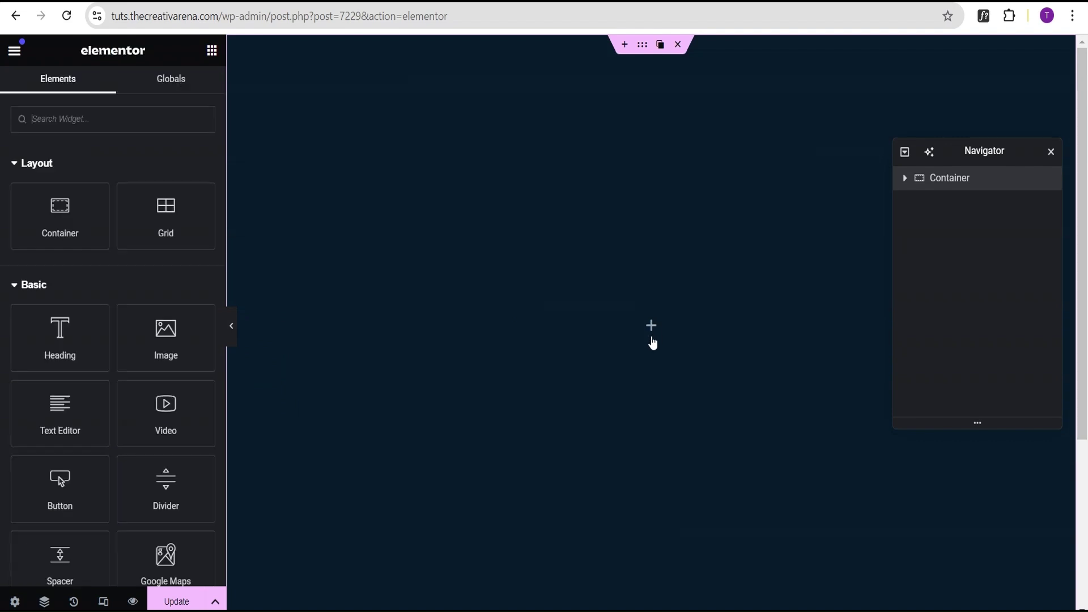
Drop an inner container into the section, Full Width with a 20 rem width
drag(61, 226, 637, 347)
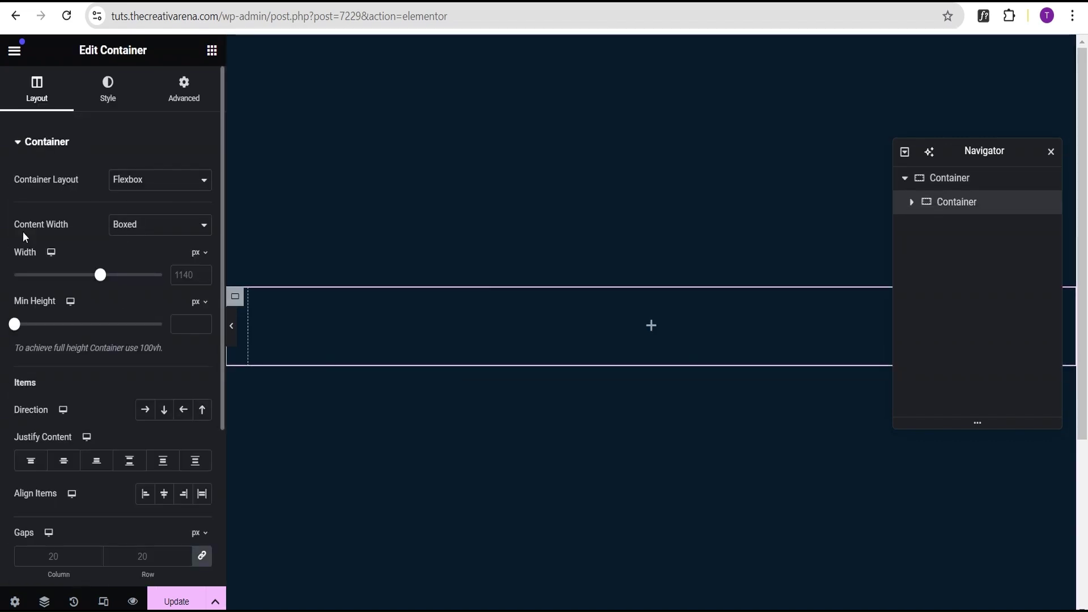
click(137, 234)
click(145, 264)
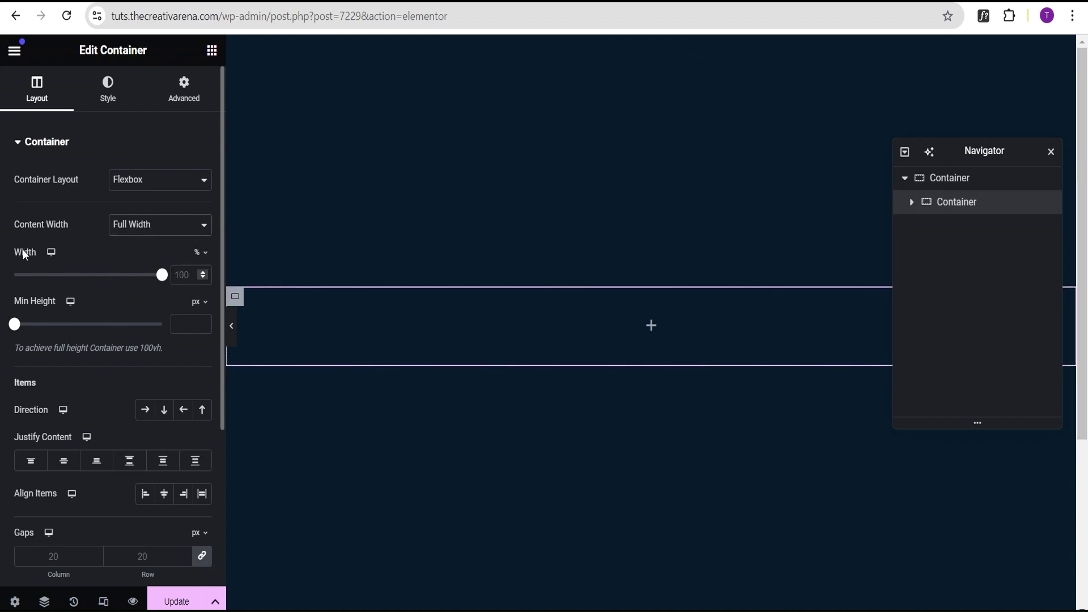
click(199, 254)
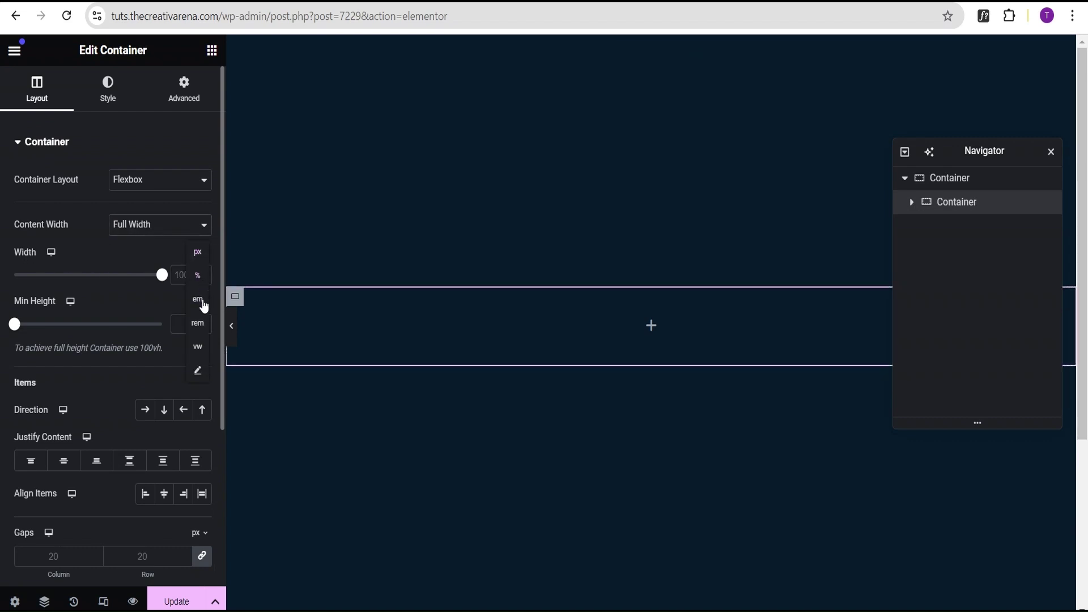
click(197, 323)
click(187, 277)
text(20)
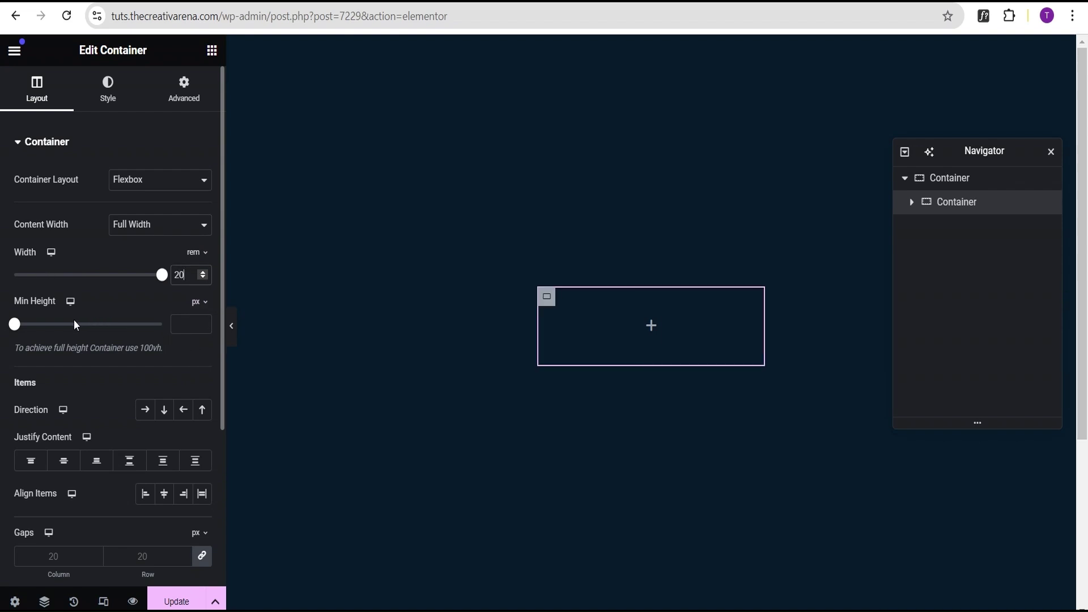
Set the inner container's min height to 25 rem and centre its content both ways
click(202, 305)
click(201, 351)
click(186, 324)
text(25)
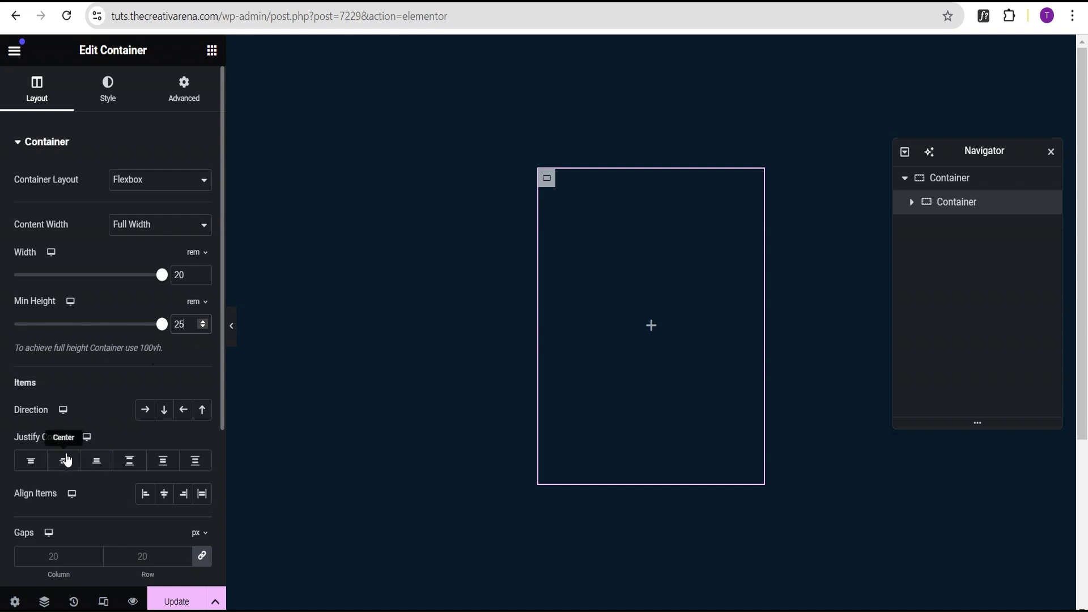
click(65, 462)
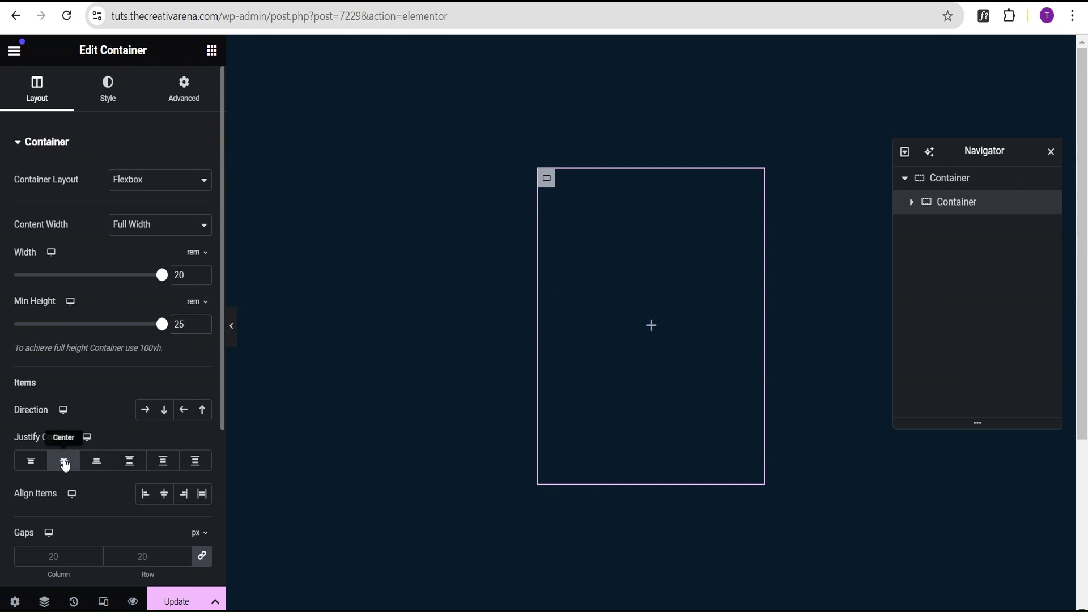
click(165, 497)
Rename the inner container to Box in the Navigator
click(956, 209)
double_click(955, 204)
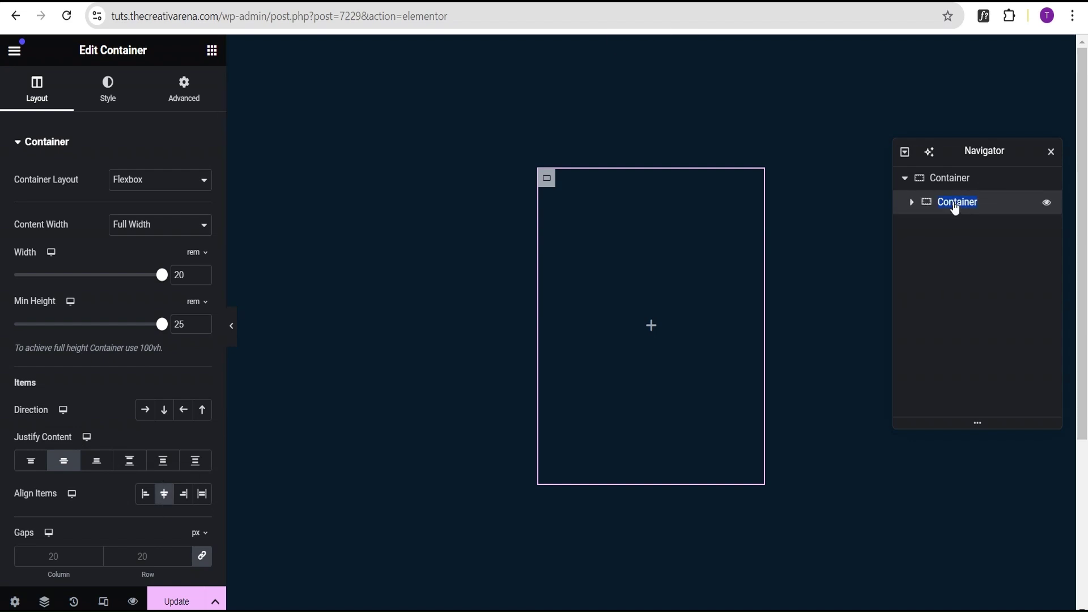
text(Box)
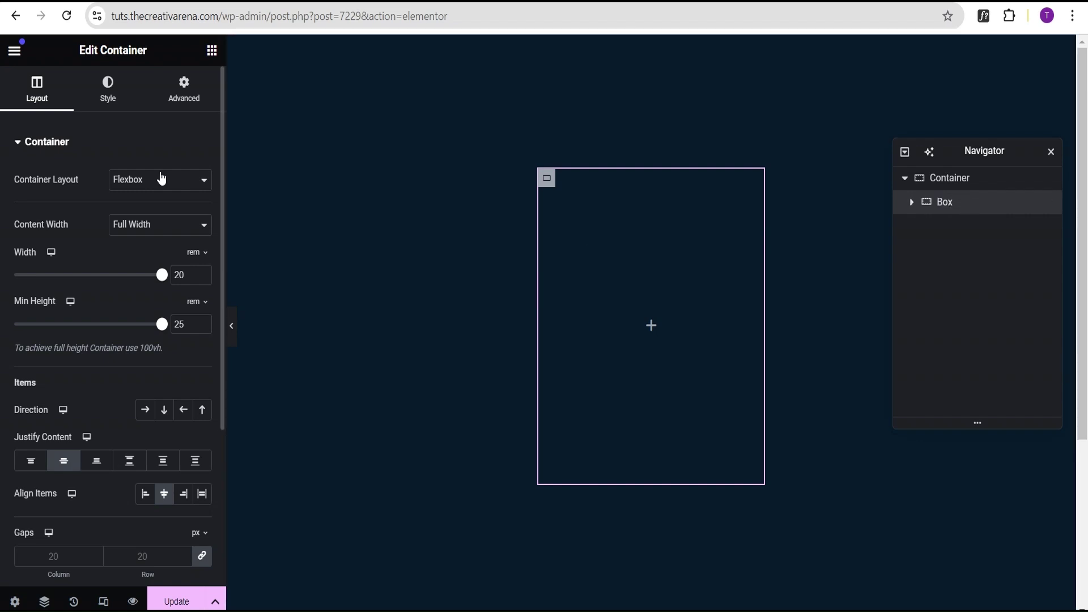
click(115, 105)
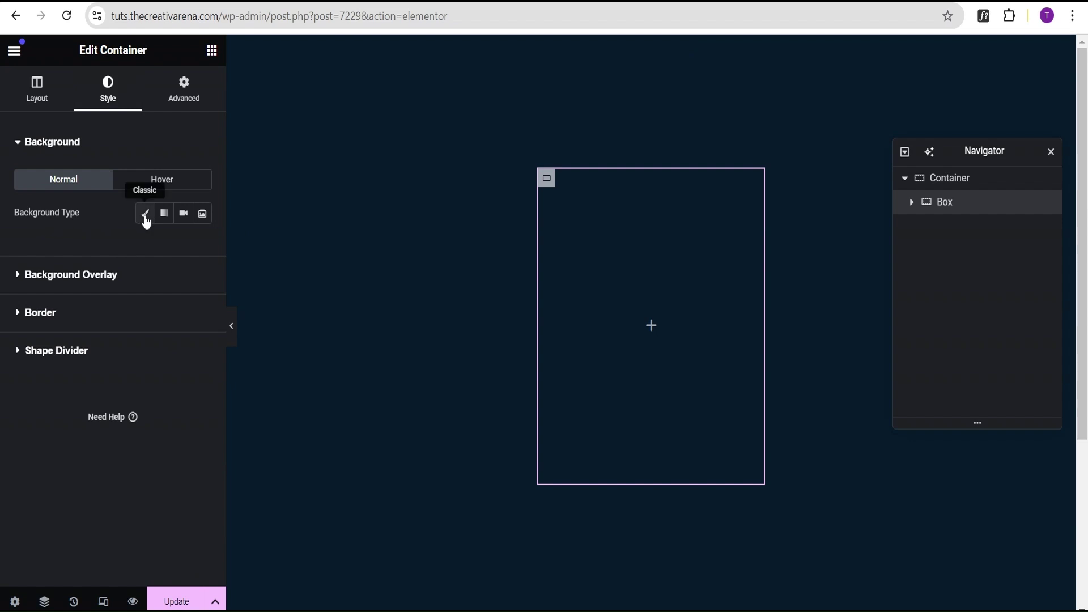
Give the Box a classic near-black #140A0A background colour
click(145, 220)
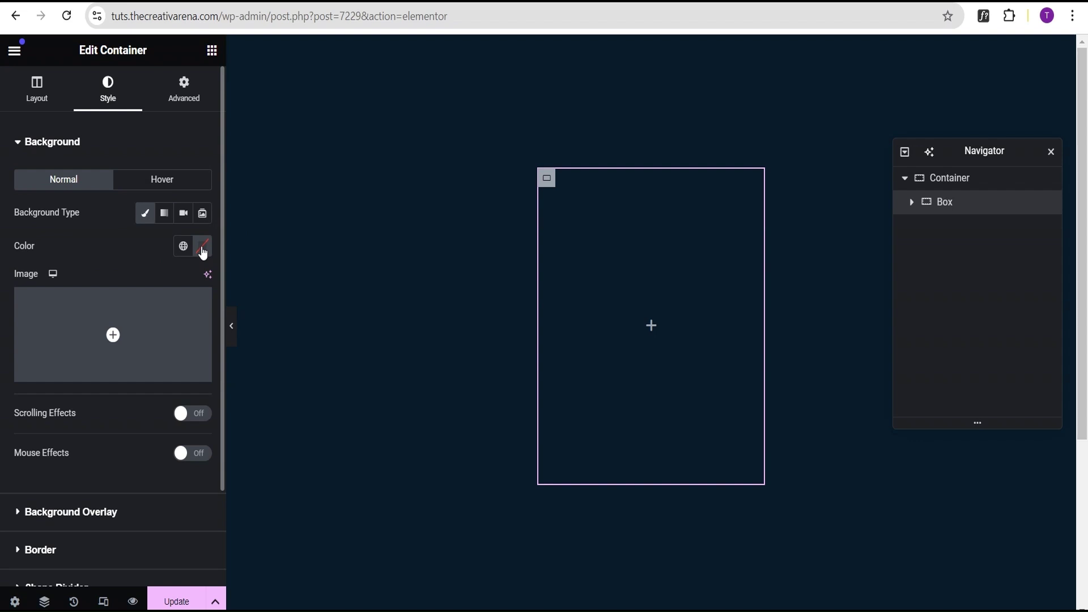
click(202, 246)
drag(202, 427, 205, 418)
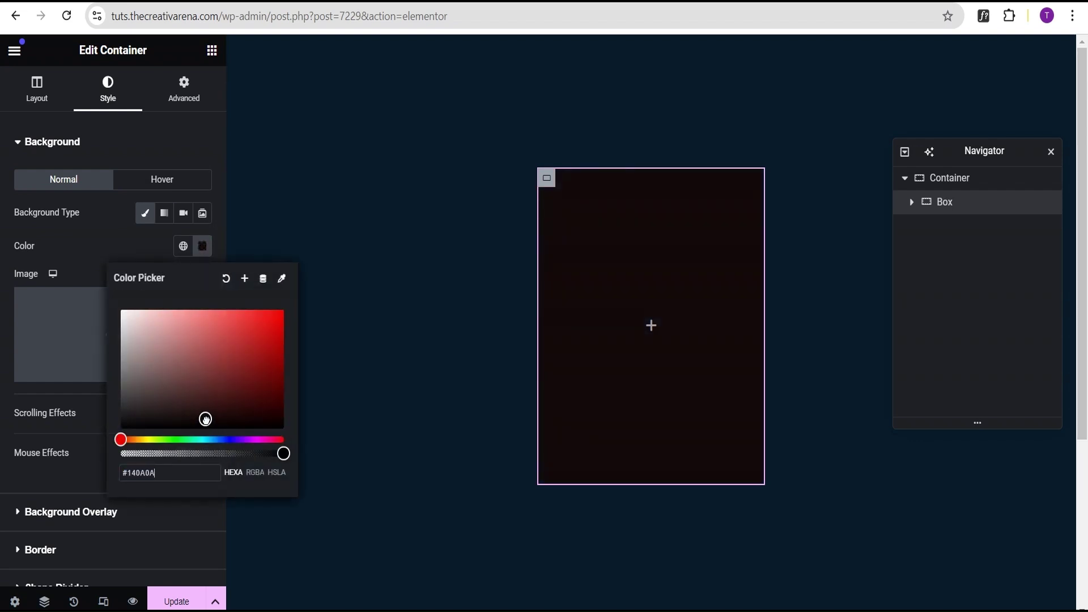
click(97, 227)
Set a 10 px border radius on all Box corners and preview the card
scroll(97, 315, down, 2)
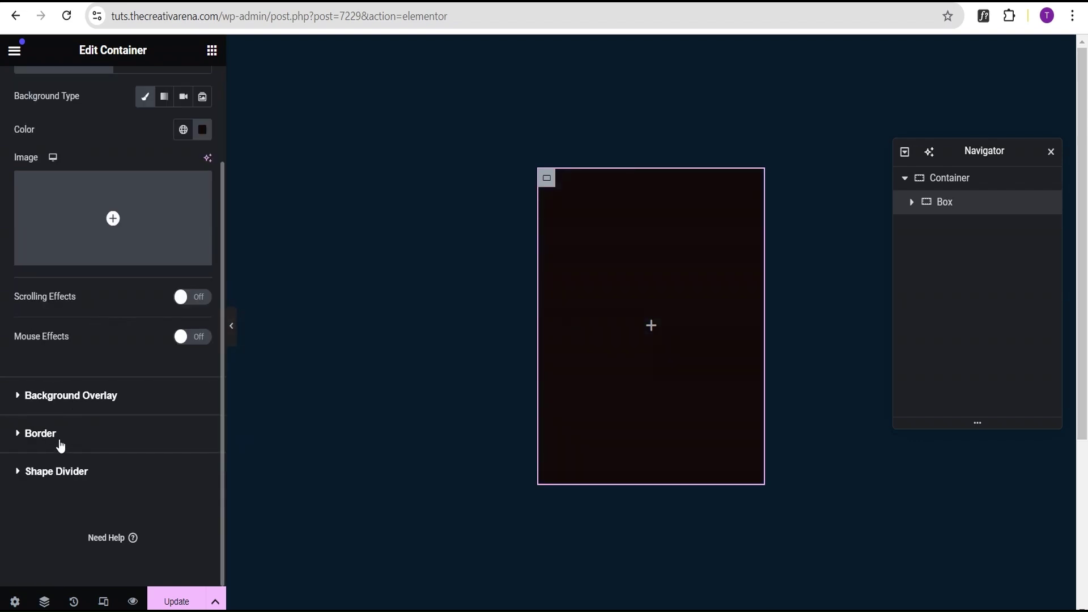
click(52, 443)
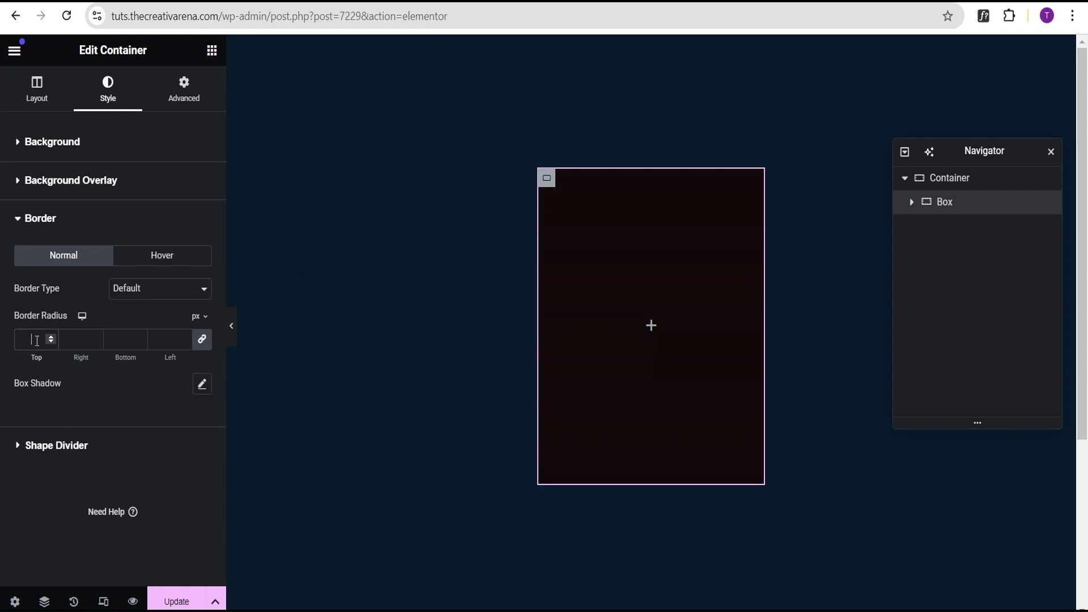
click(36, 340)
text(10)
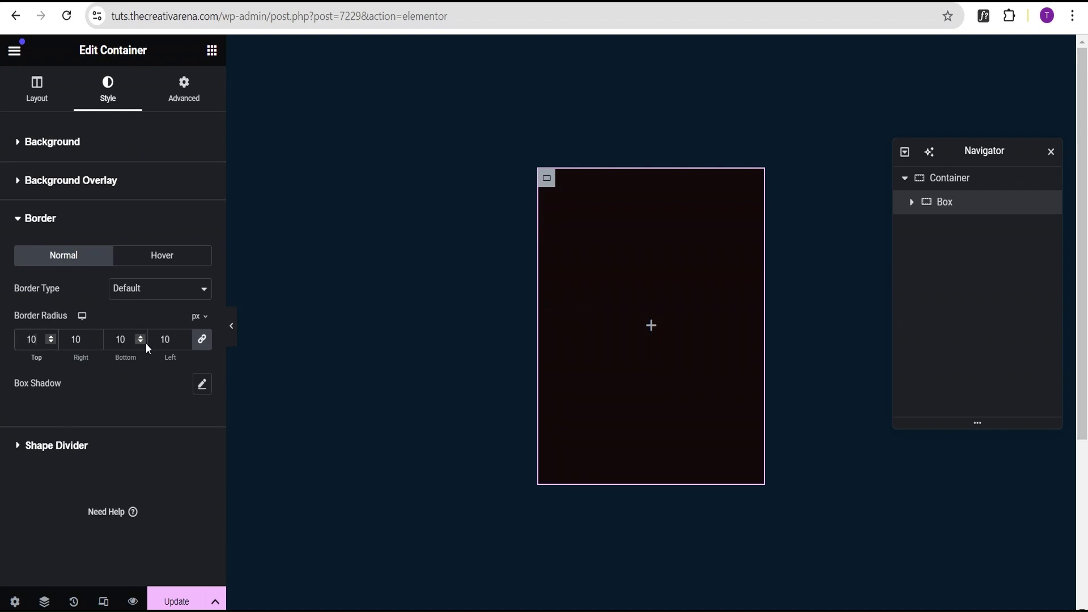
click(231, 338)
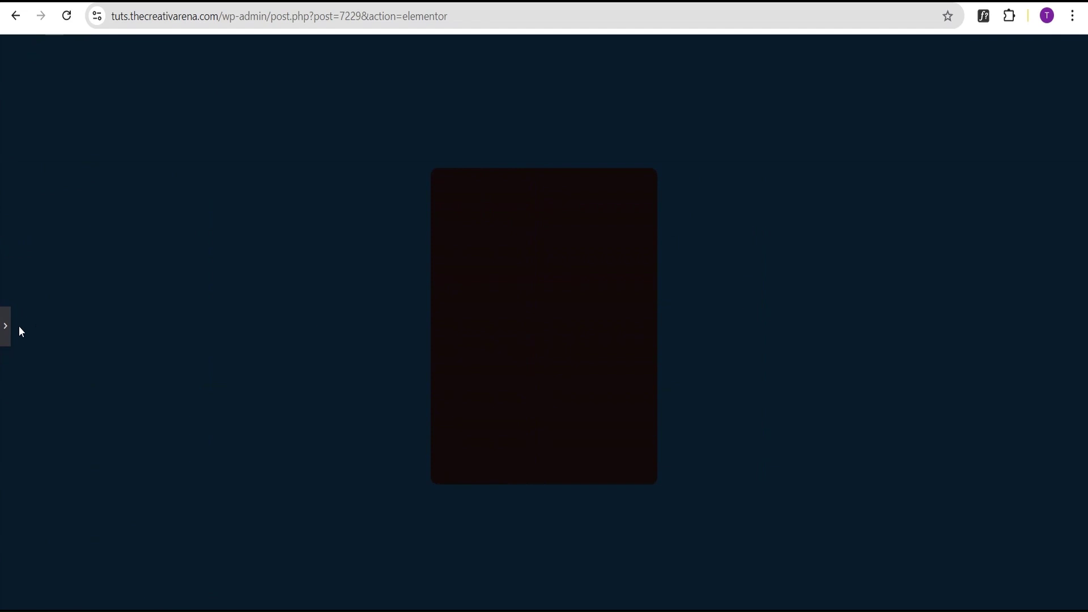
click(6, 329)
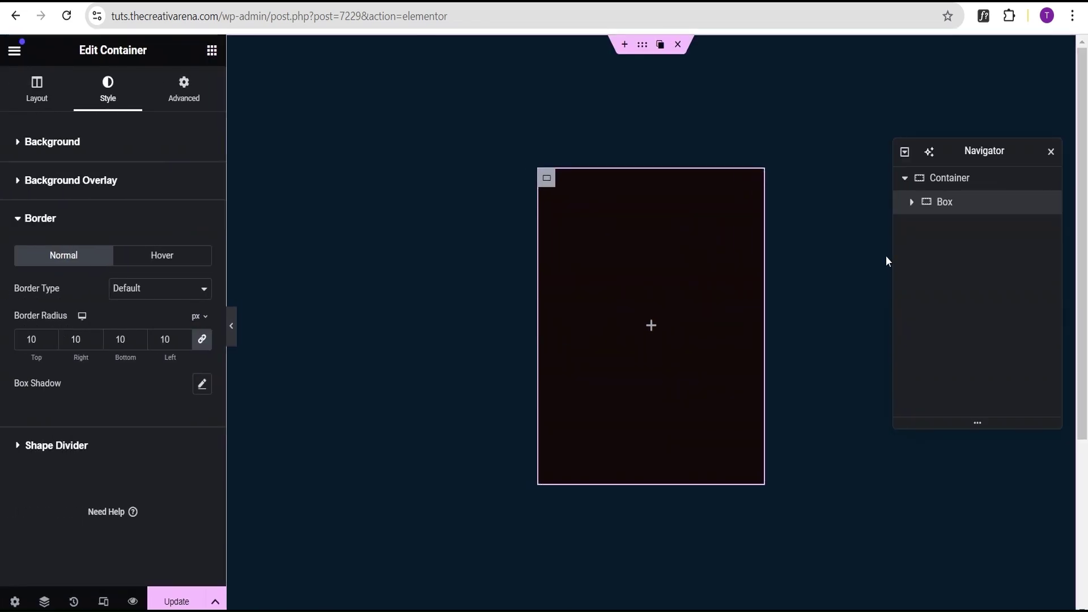
click(652, 329)
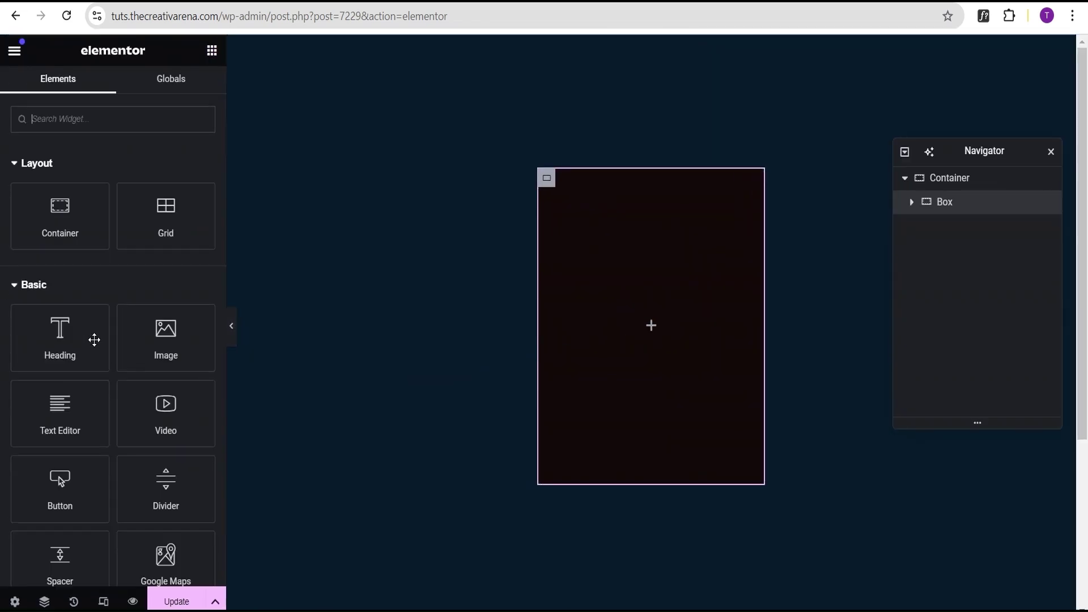
Add a container inside Box and rename it Content
drag(60, 215, 617, 327)
double_click(960, 229)
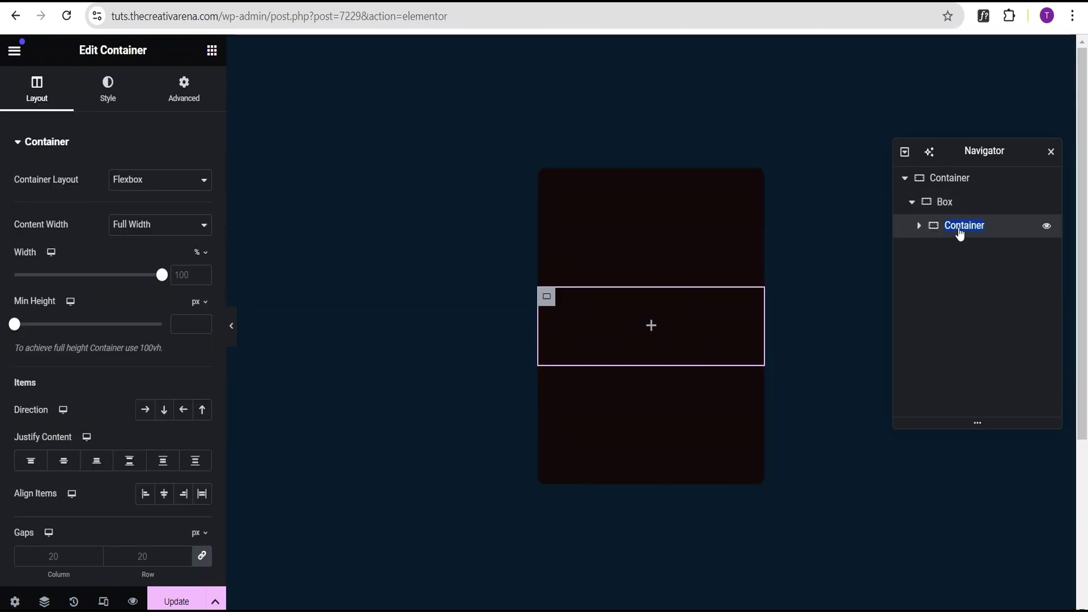
text(Cont)
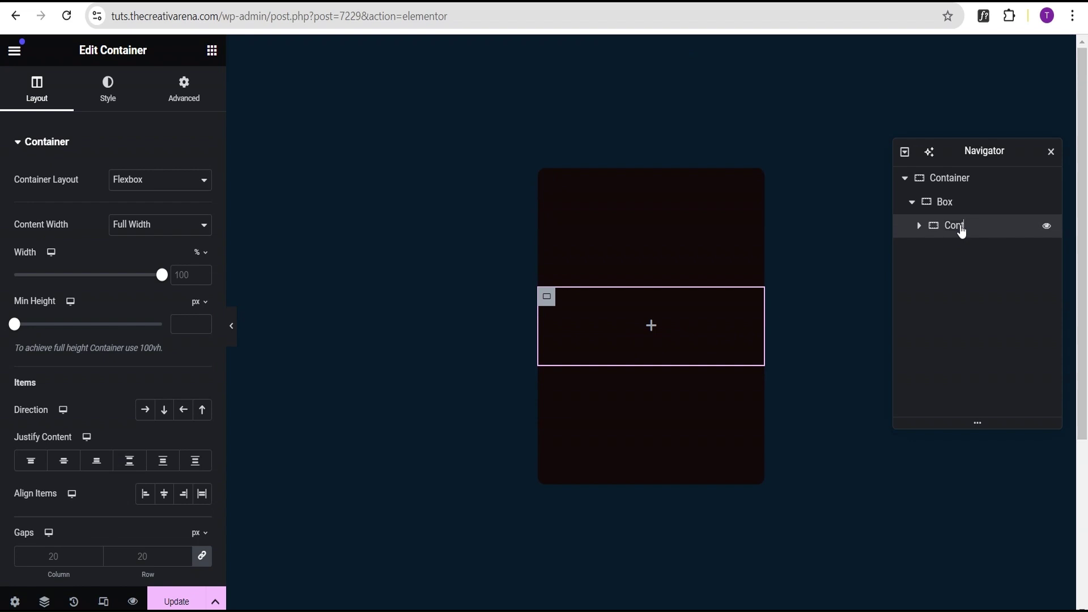
key(Return)
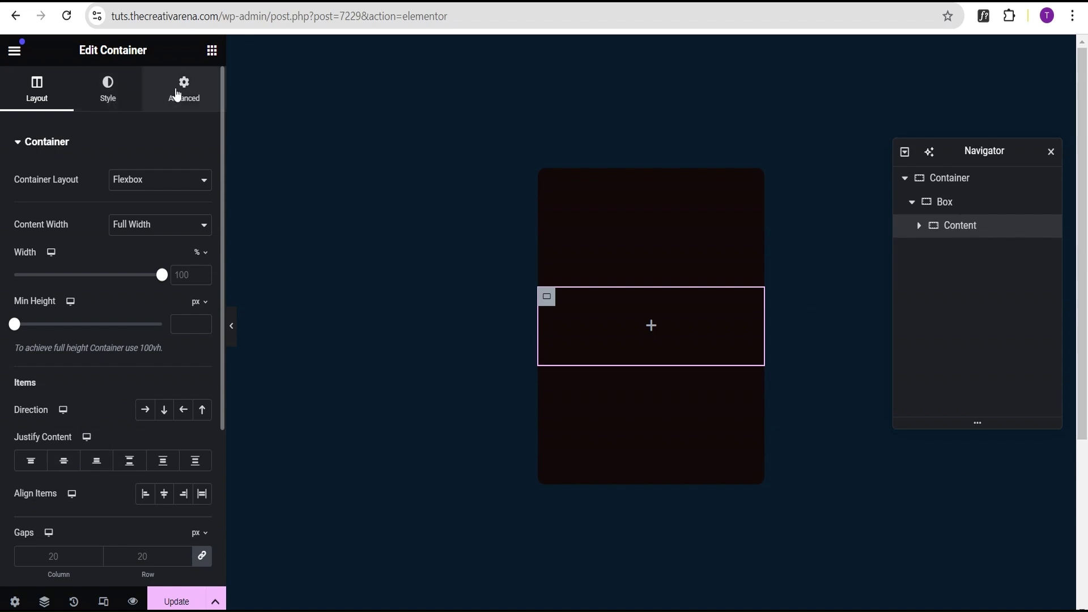
Pad the Content container 20 px top and bottom, 30 px left and right
click(180, 95)
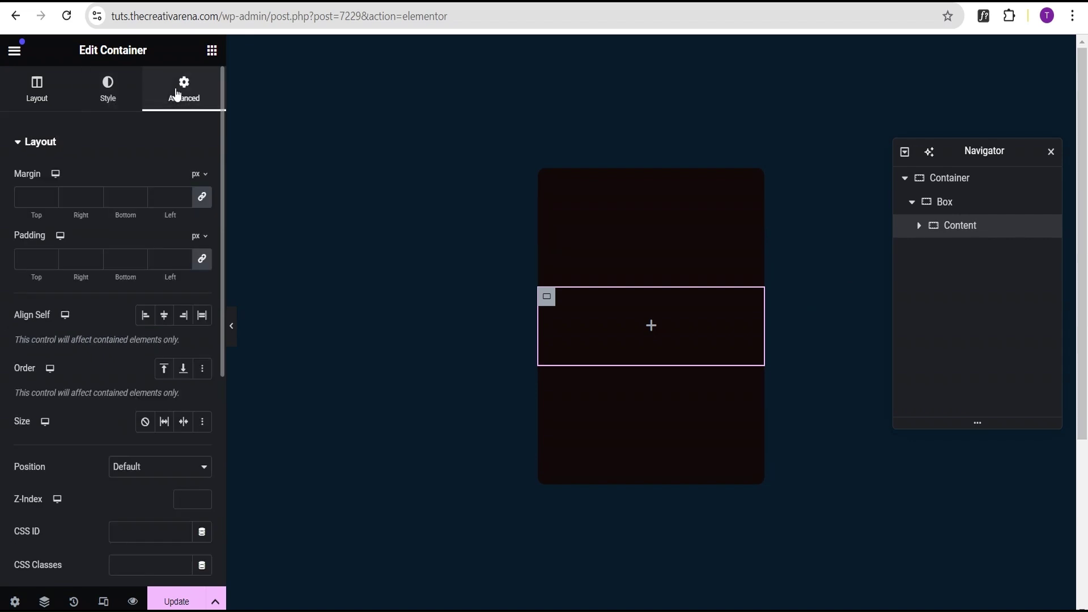
click(202, 261)
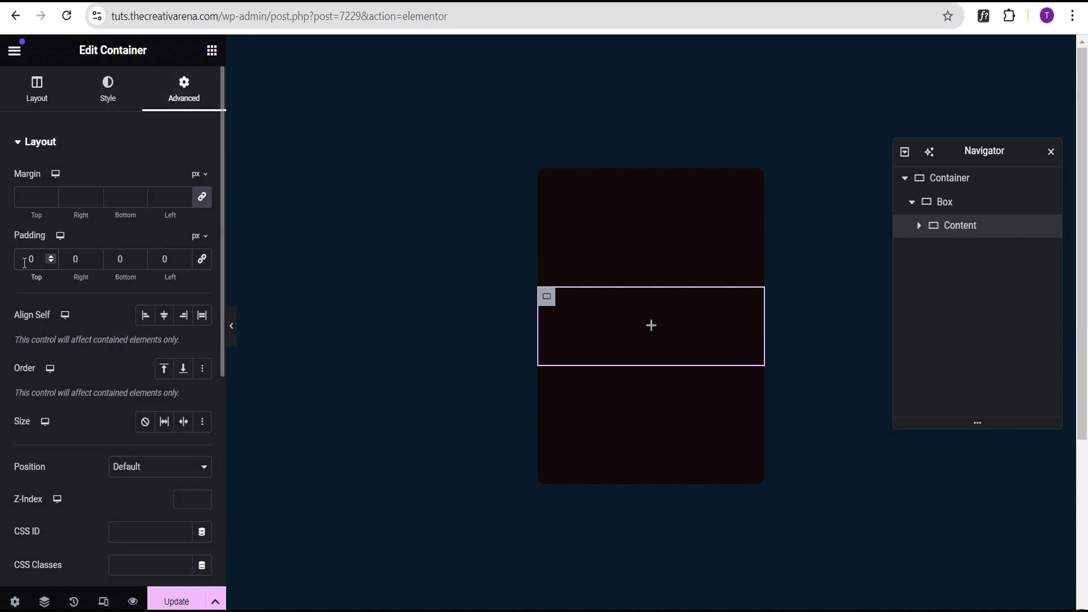
click(24, 263)
text(2)
click(70, 258)
text(3)
click(116, 259)
text(2)
click(161, 258)
text(3)
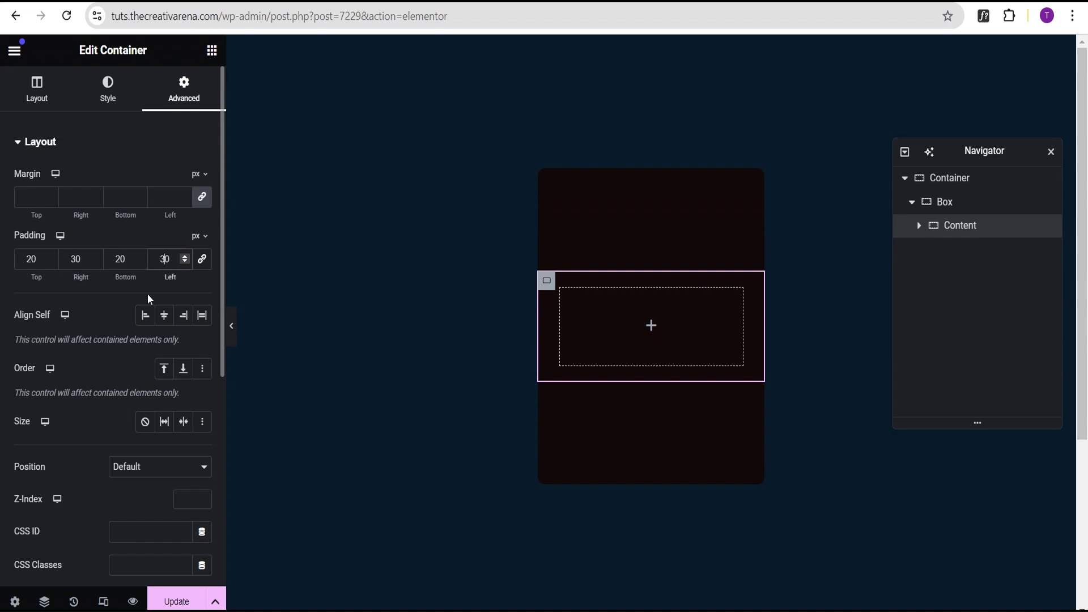
click(652, 327)
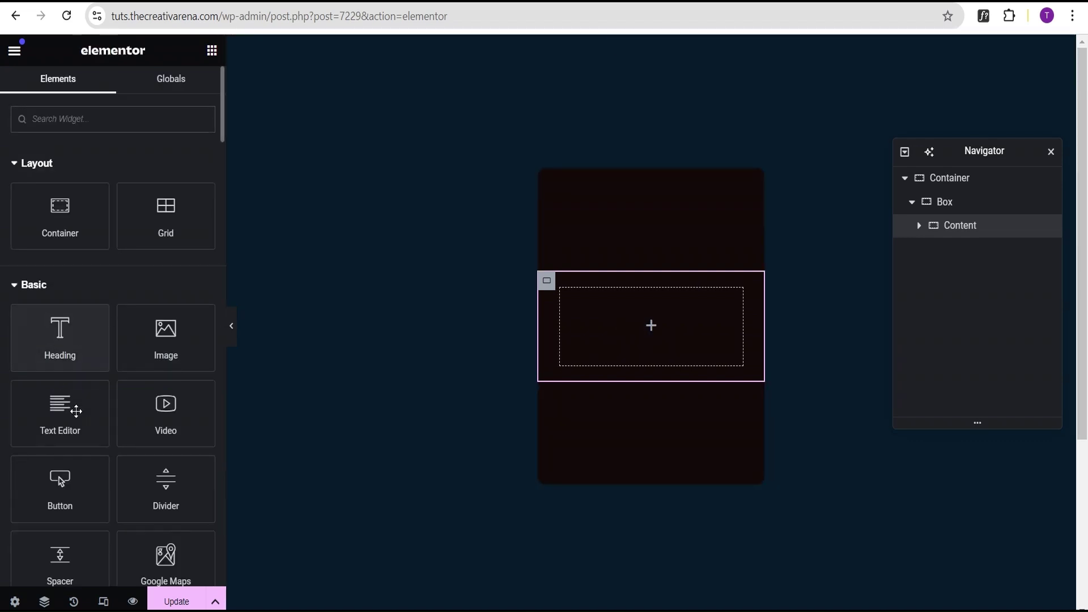
scroll(74, 414, down, 1)
Drop an Icon widget into Content and insert the Street View icon
drag(63, 555, 646, 335)
click(104, 224)
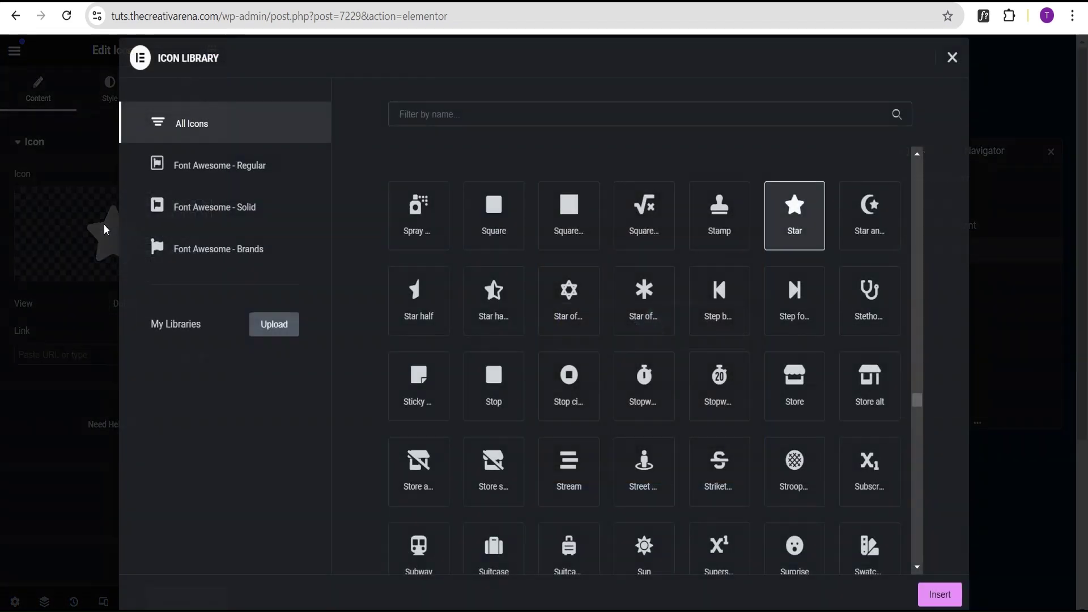
click(649, 464)
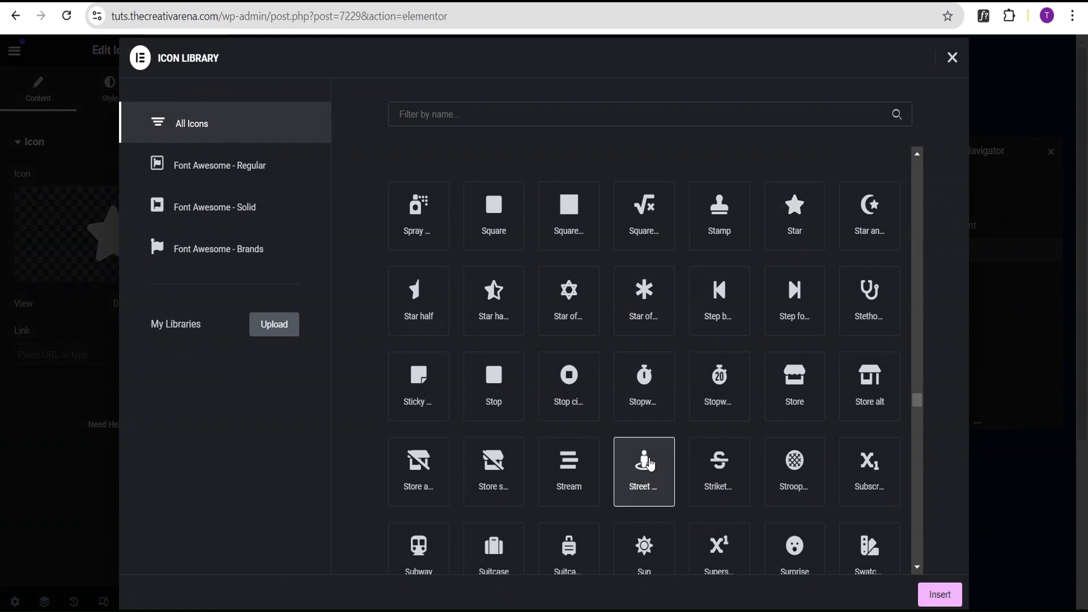
click(940, 594)
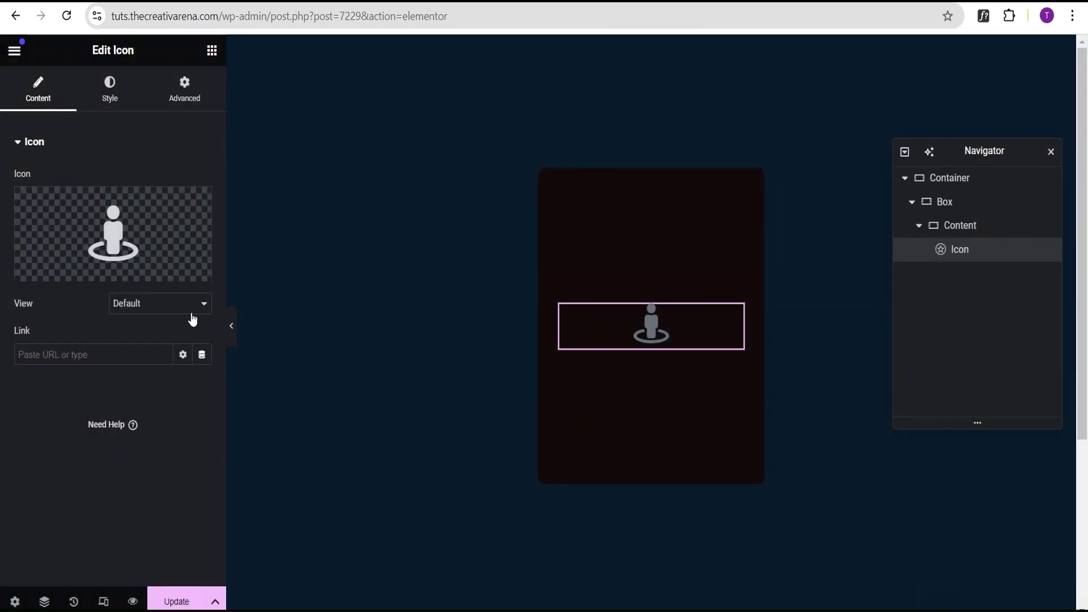
Left-align the icon and set its primary colour to white #FFFFFF
click(118, 100)
click(163, 181)
click(201, 248)
drag(203, 427, 105, 289)
click(78, 250)
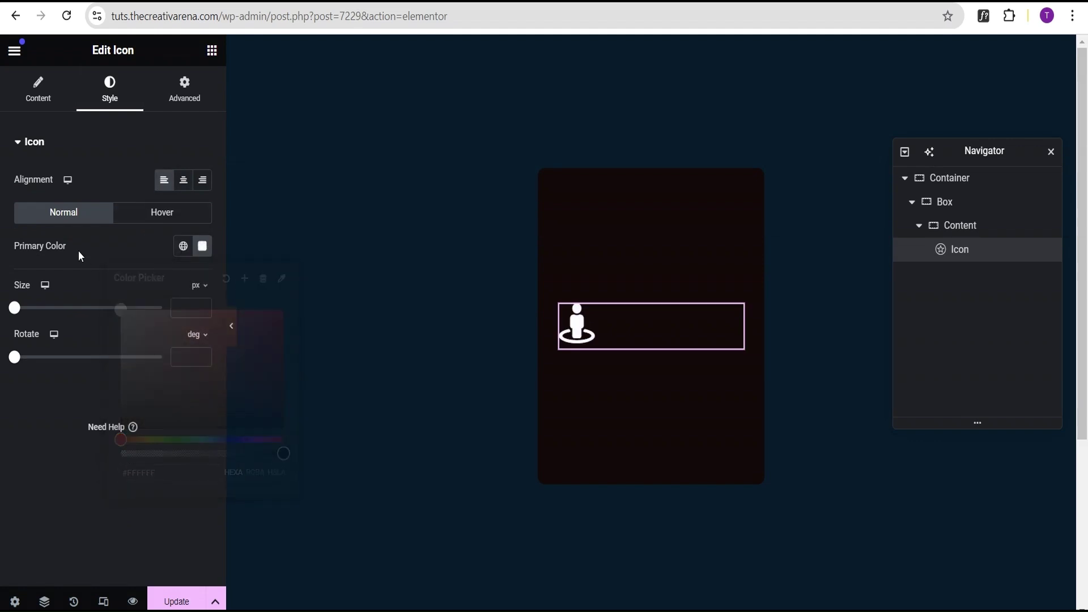
click(211, 51)
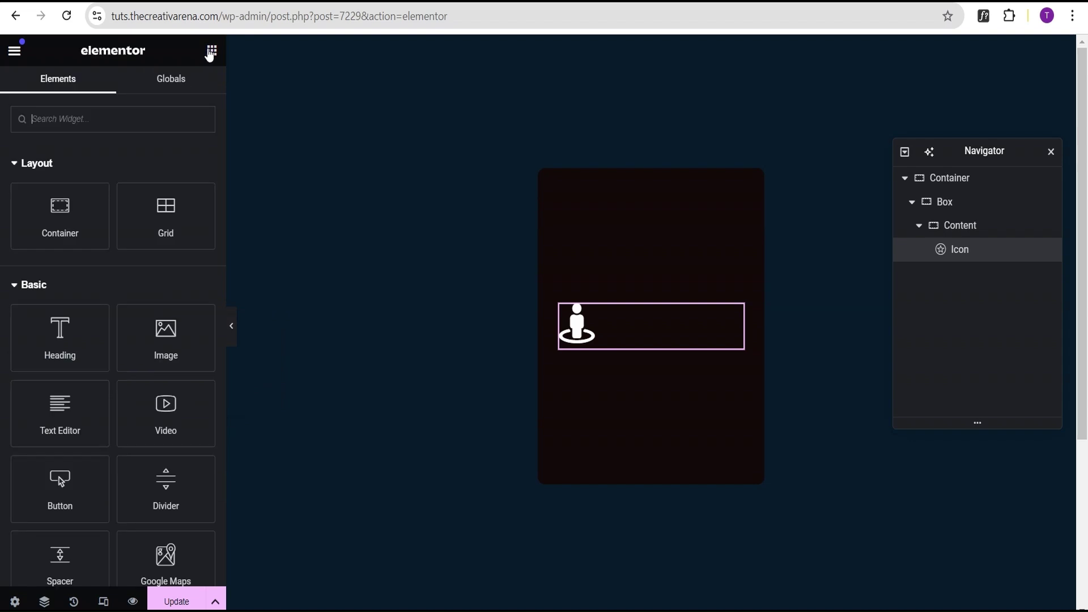
Add a Heading widget below the icon titled 'Creative Box'
drag(60, 337, 636, 332)
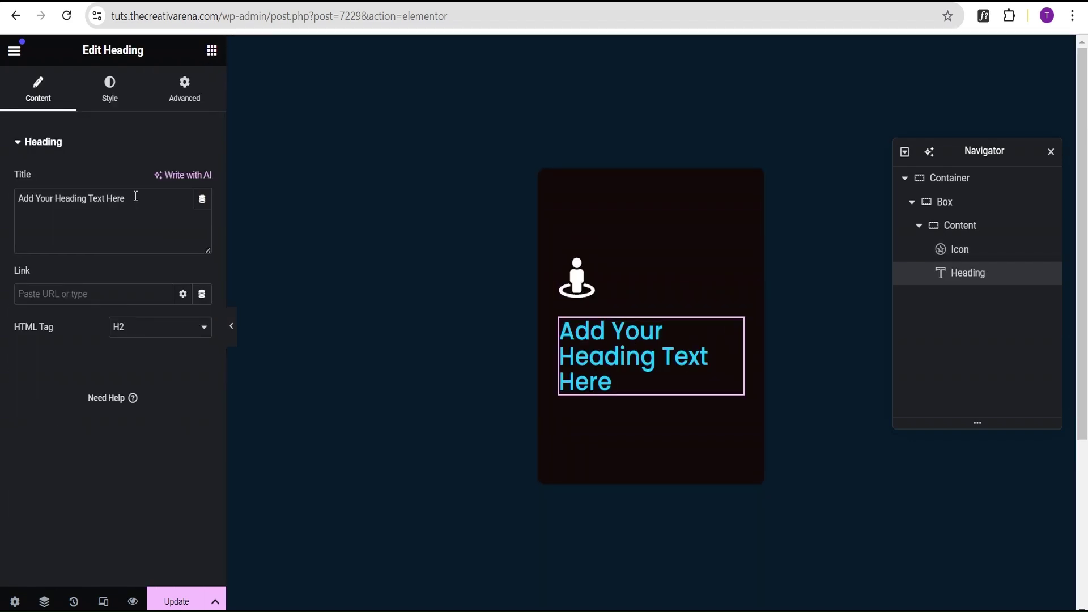
drag(136, 198, 17, 199)
text(Creative Box)
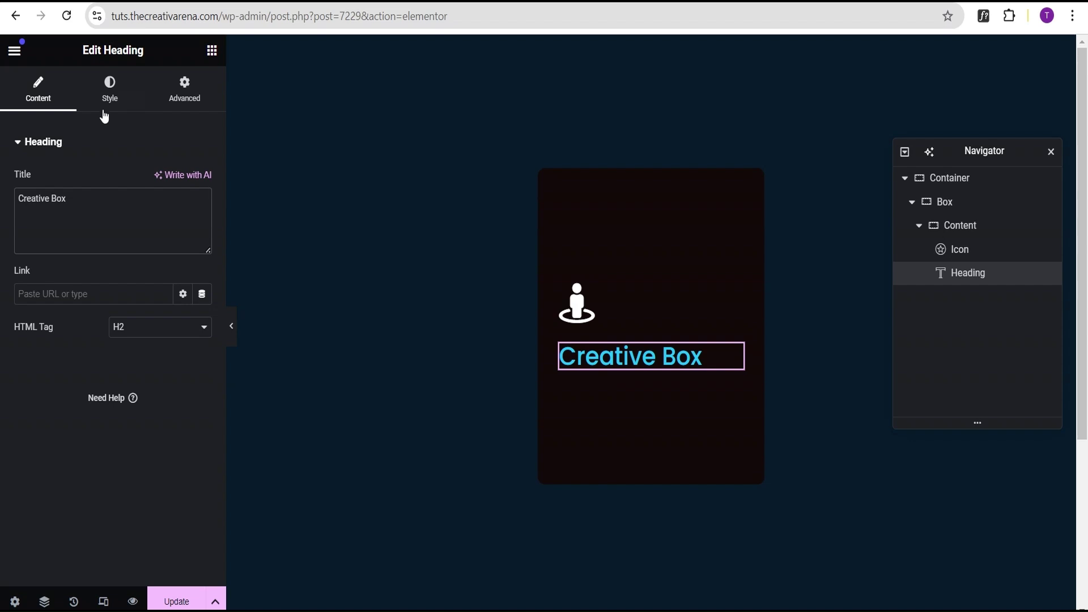
Set the heading's text colour to white
click(107, 104)
click(203, 222)
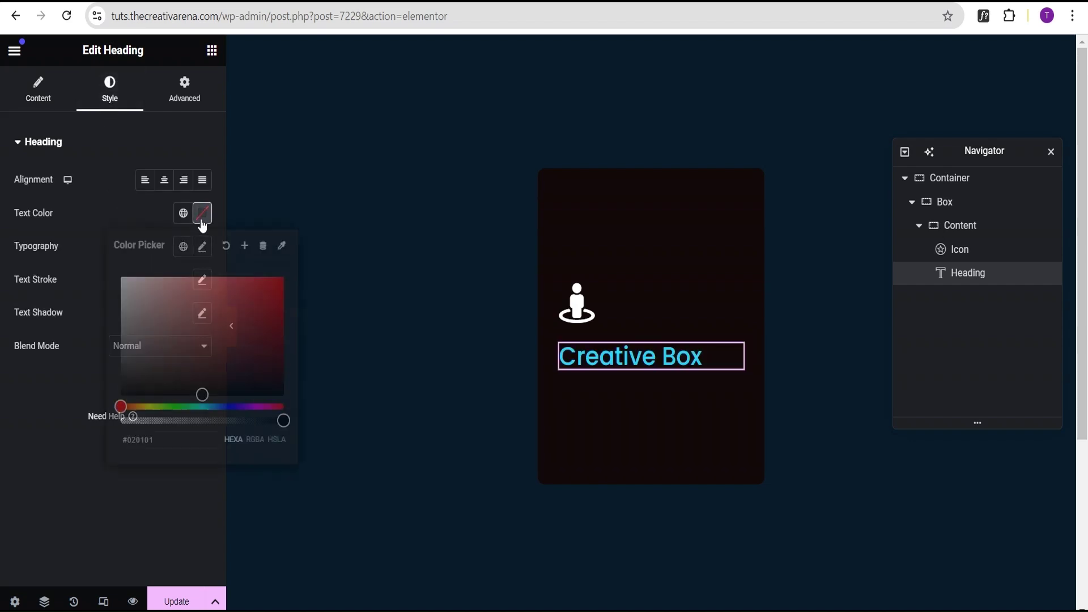
drag(204, 393, 111, 253)
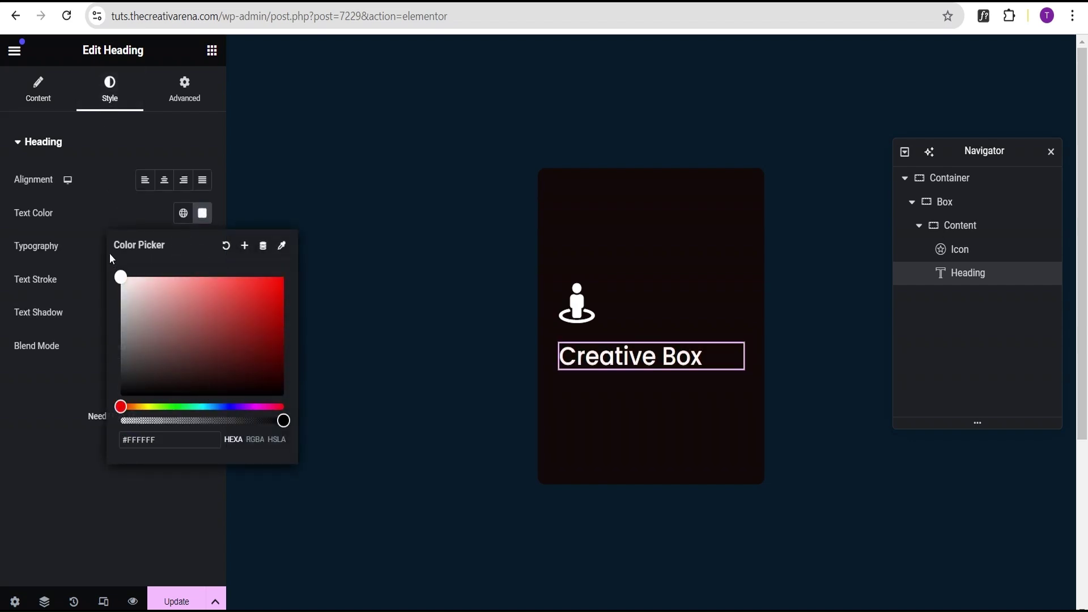
click(86, 199)
Set the heading weight to 600 (Semi Bold) and add a Text Editor below it
click(201, 248)
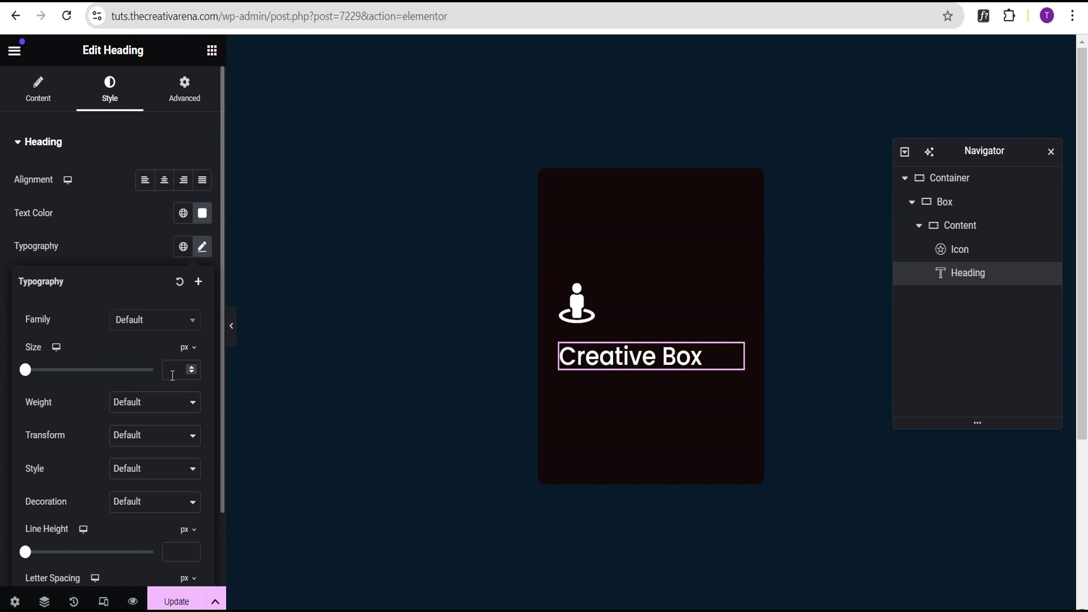
click(143, 404)
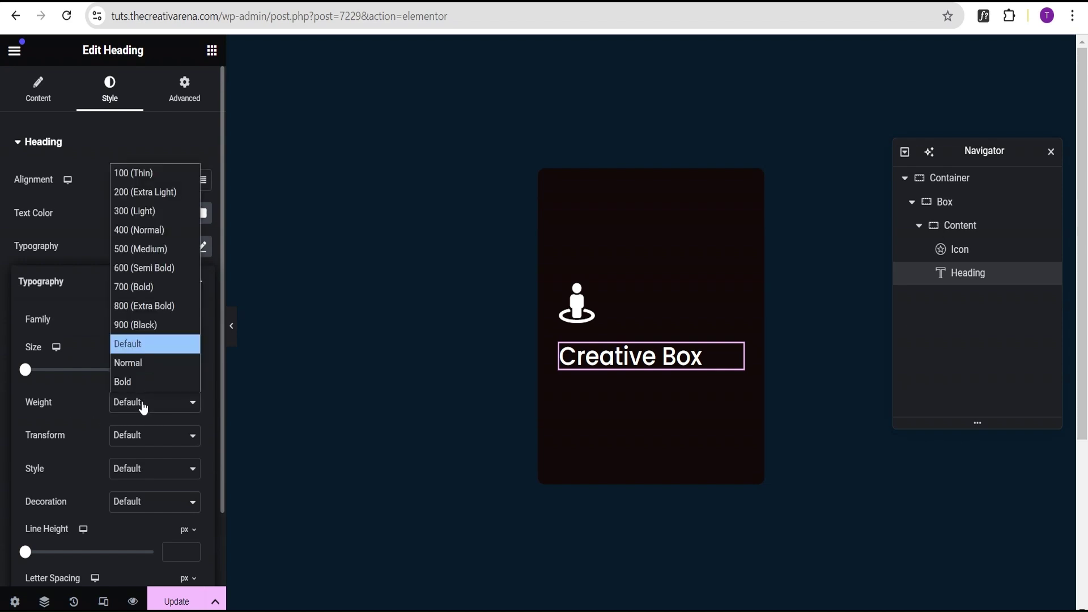
click(138, 266)
click(131, 236)
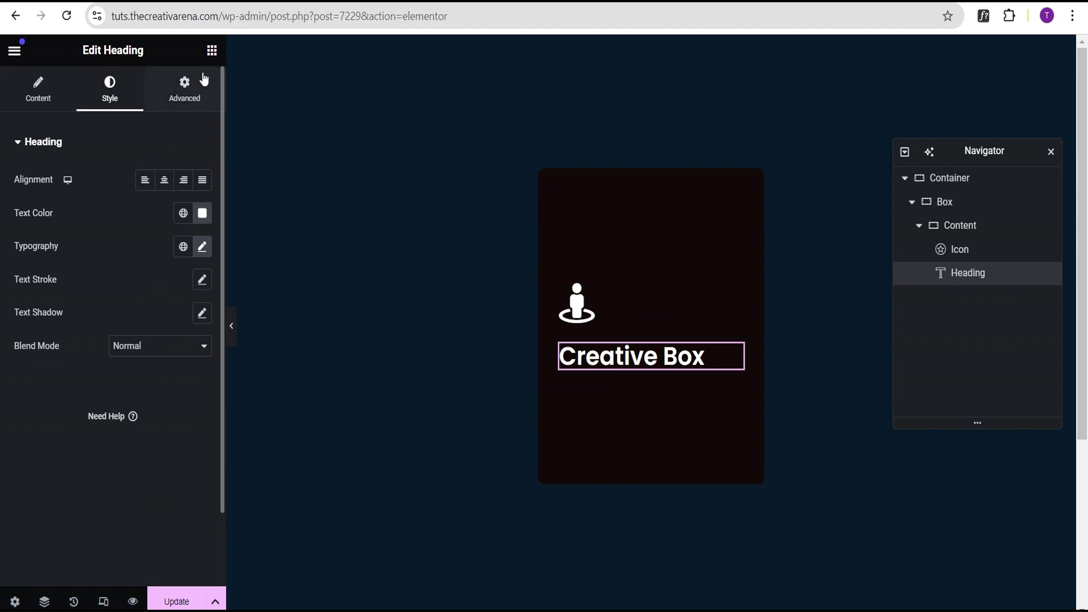
click(211, 52)
drag(68, 420, 615, 366)
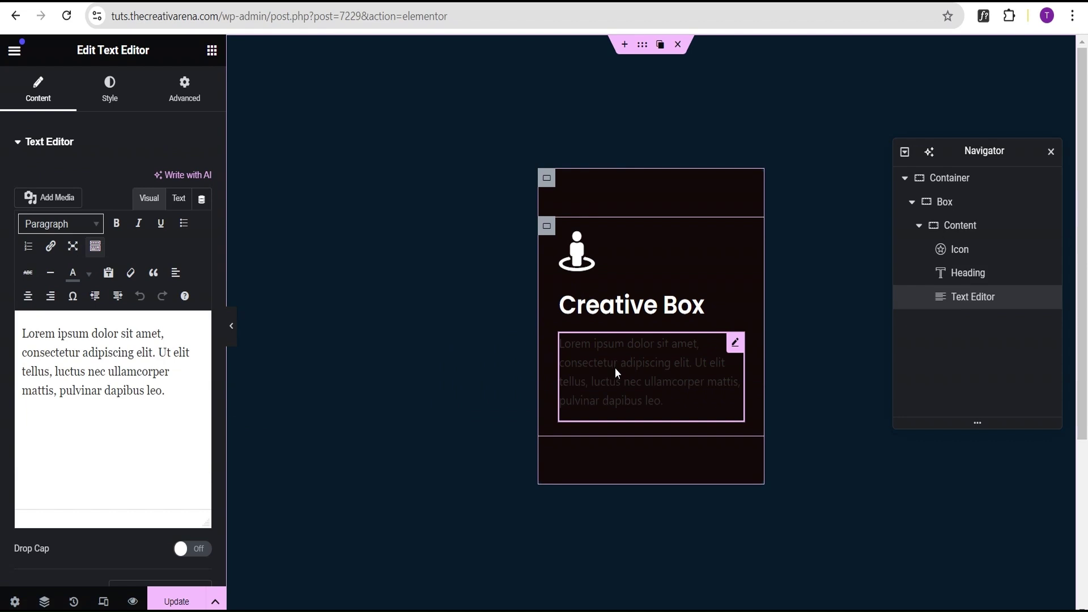
Set the lorem ipsum paragraph's text colour to white
click(109, 90)
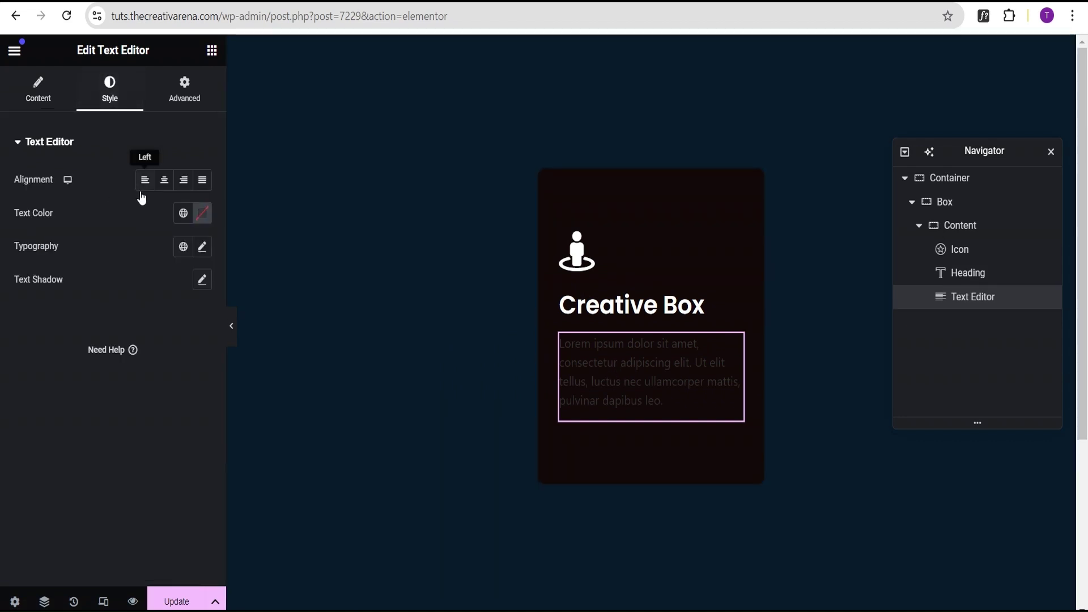
click(204, 219)
drag(202, 389, 120, 277)
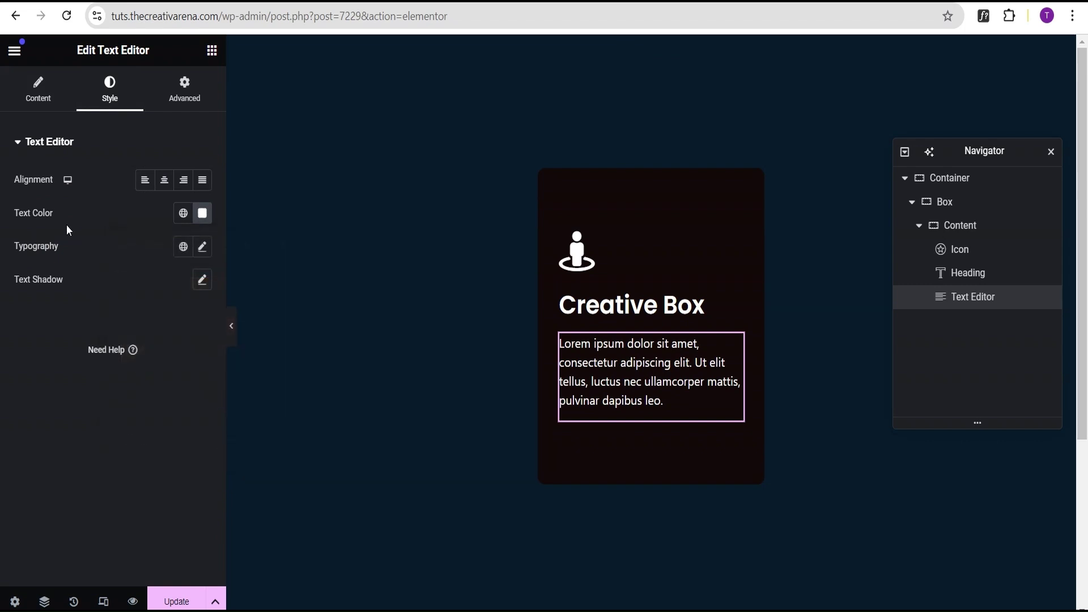
click(211, 51)
scroll(84, 315, down, 3)
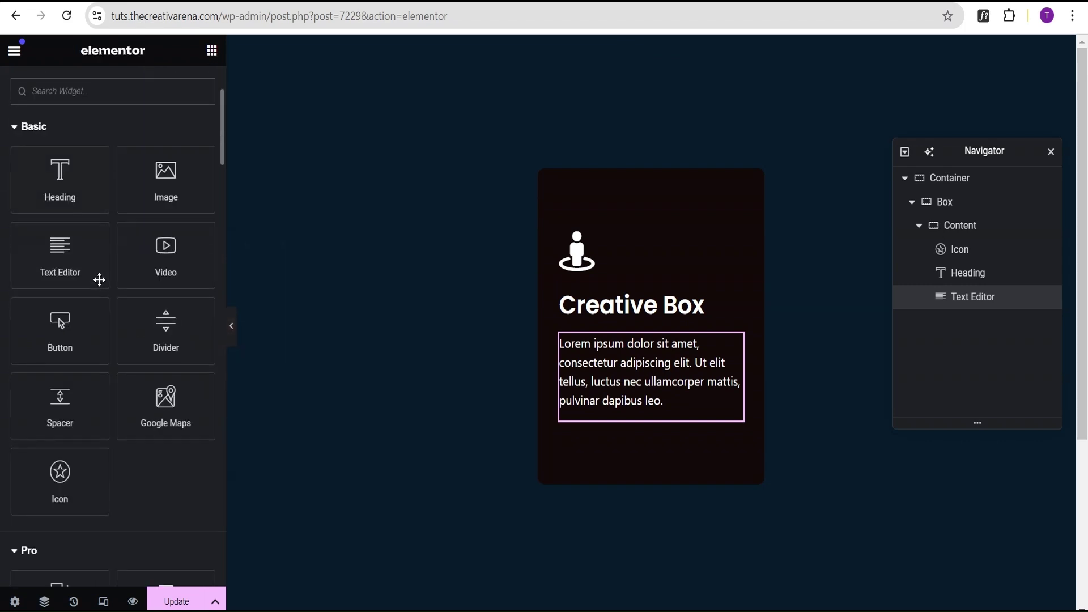
Add a 'Click here' button under the paragraph with a #C84F06 background, then preview
drag(61, 336, 601, 382)
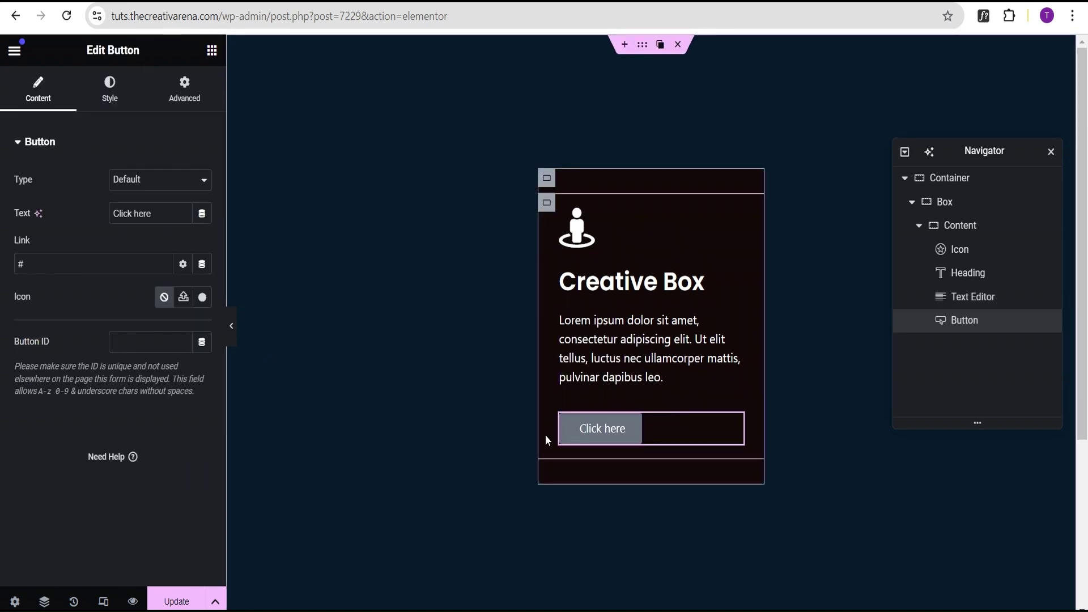
click(111, 100)
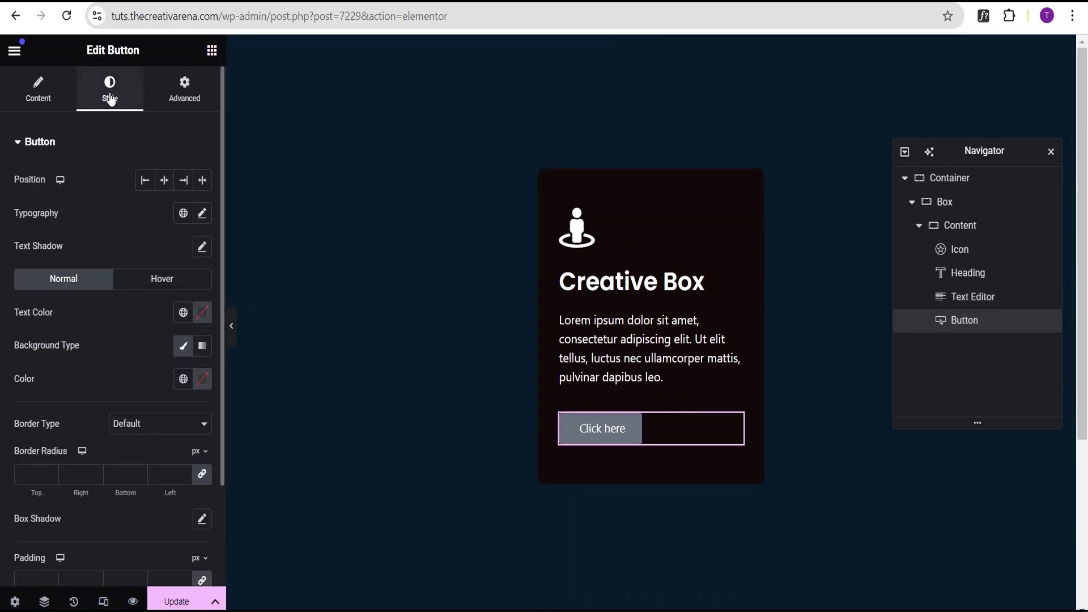
click(203, 378)
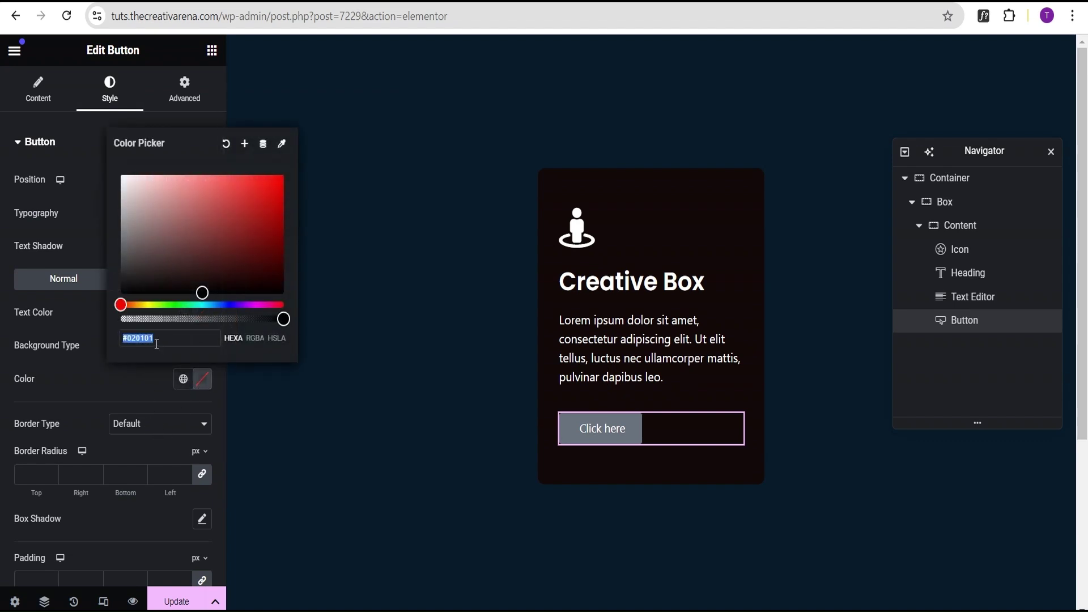
text(c)
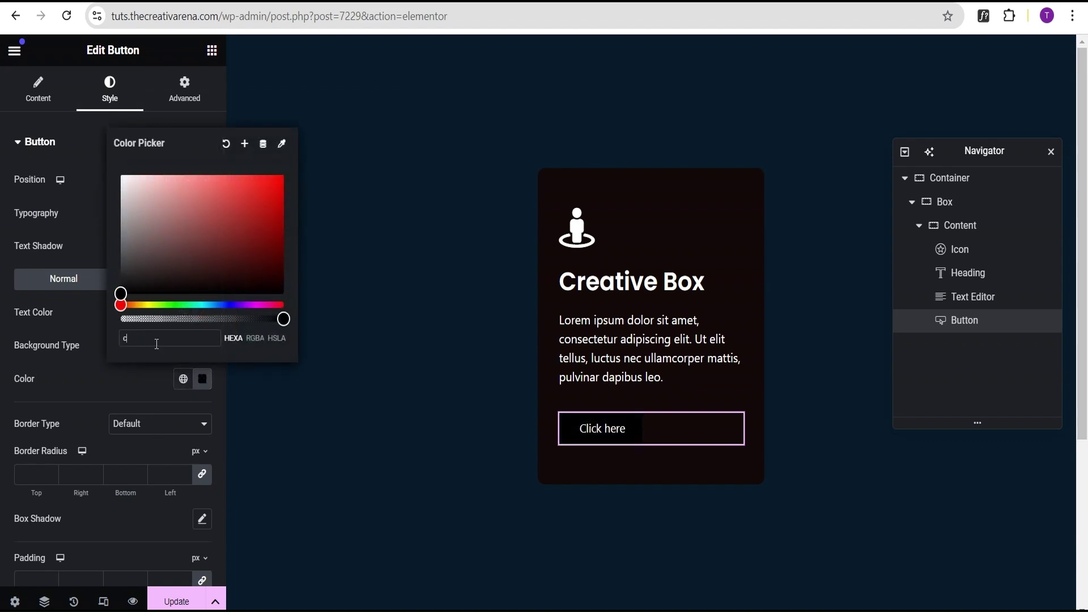
text(84f06)
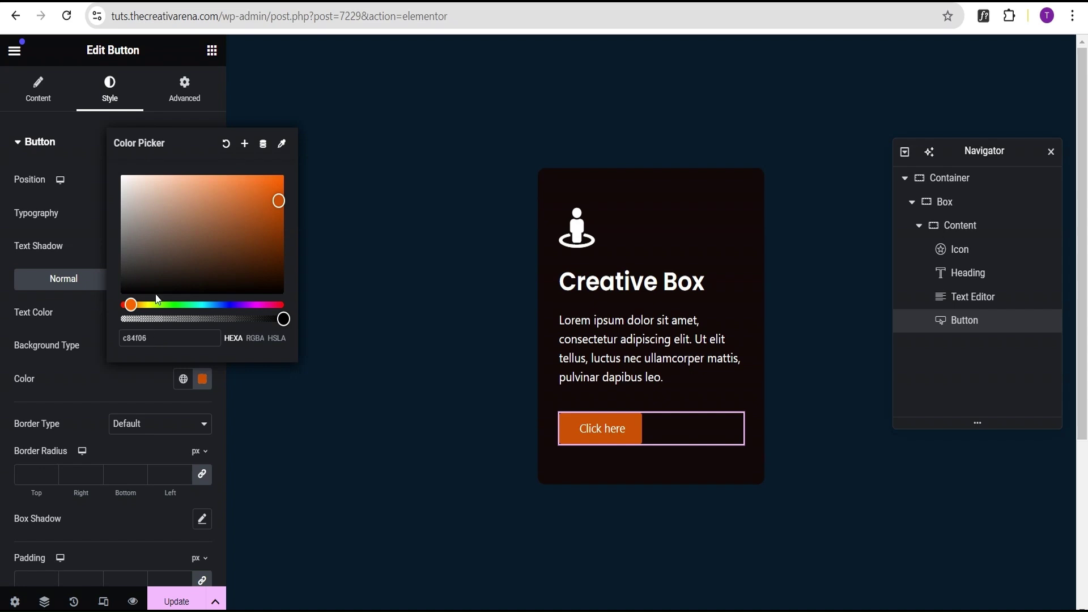
click(85, 370)
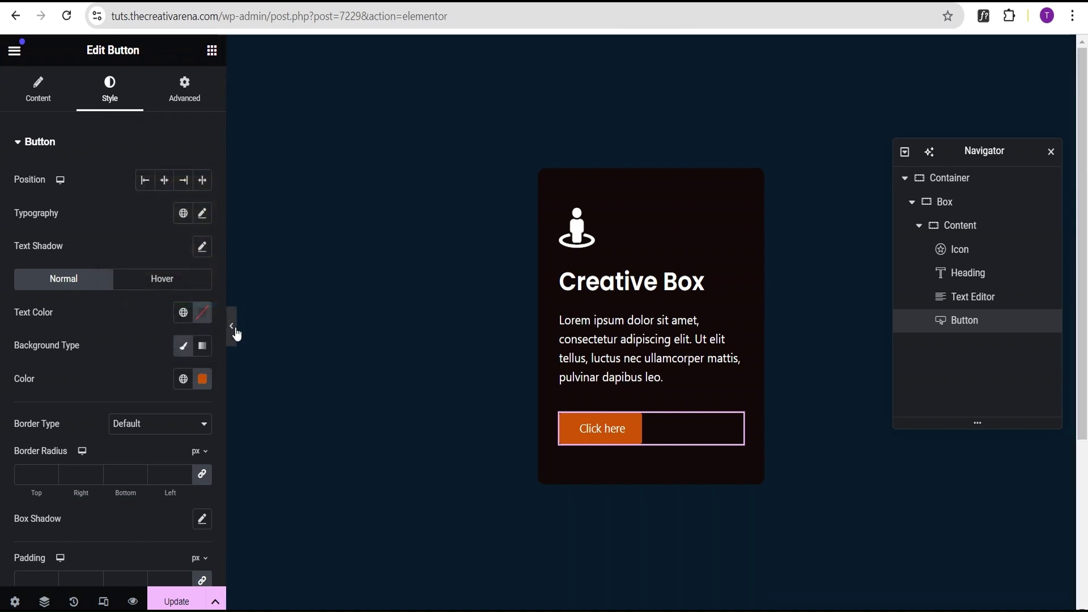
click(233, 328)
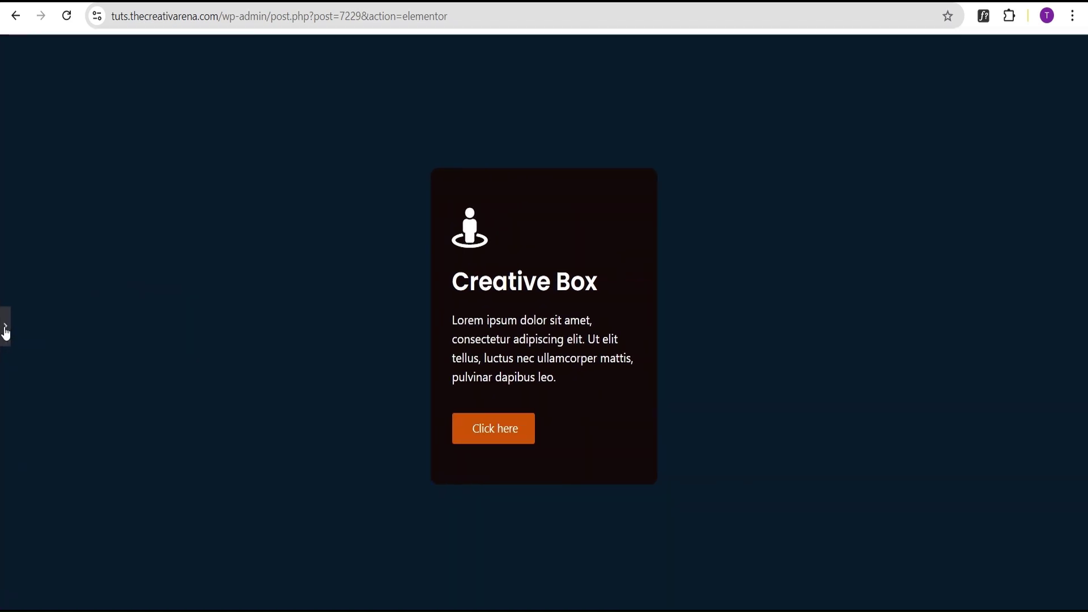
click(6, 331)
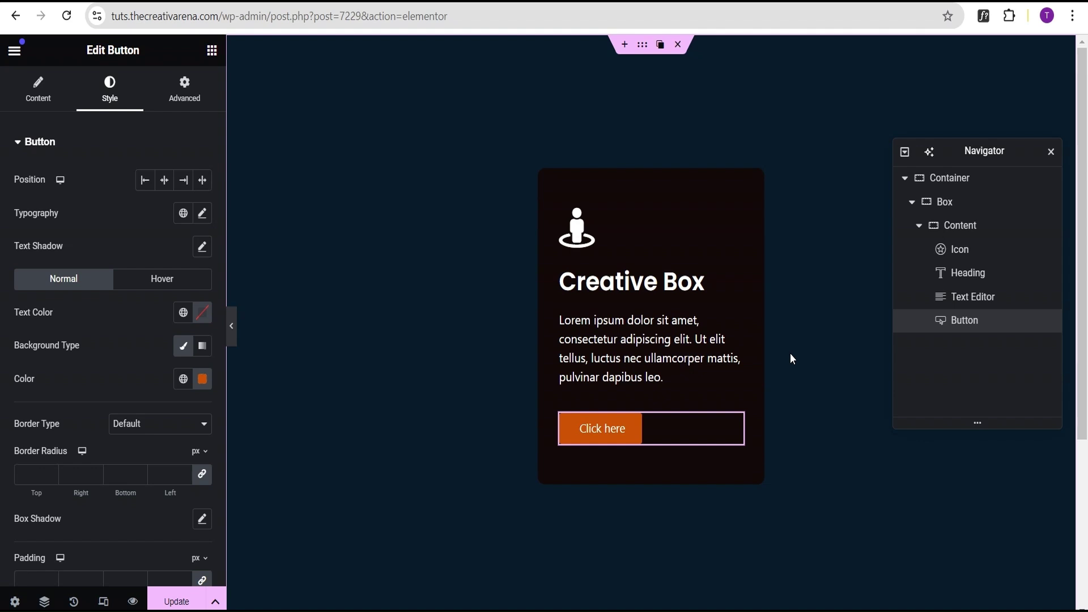
click(959, 208)
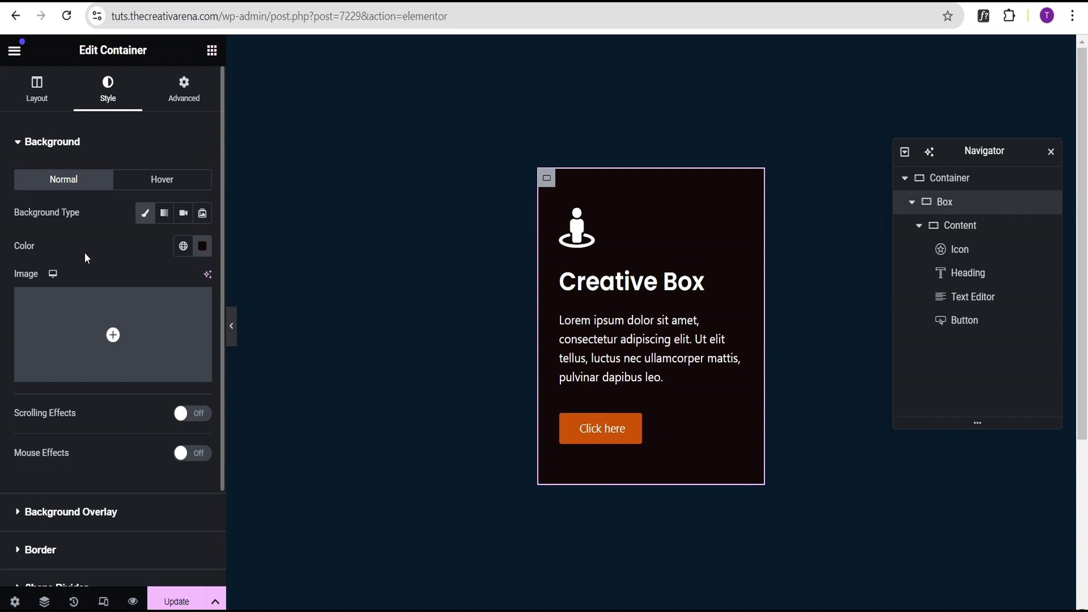
Drop the Box background alpha to zero (#13090900) and preview the card
click(203, 247)
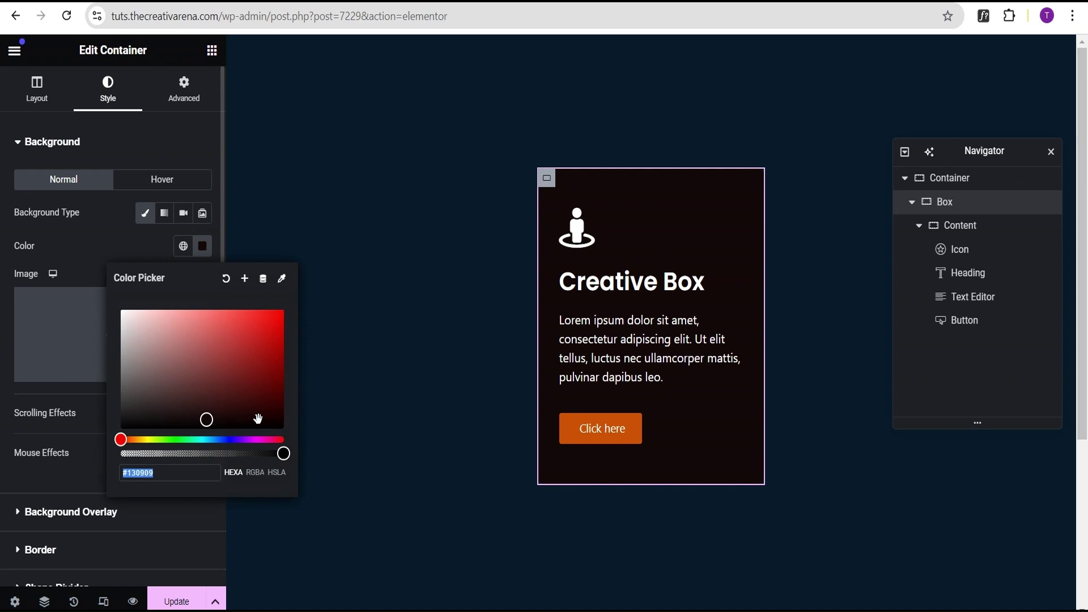
drag(280, 456, 113, 463)
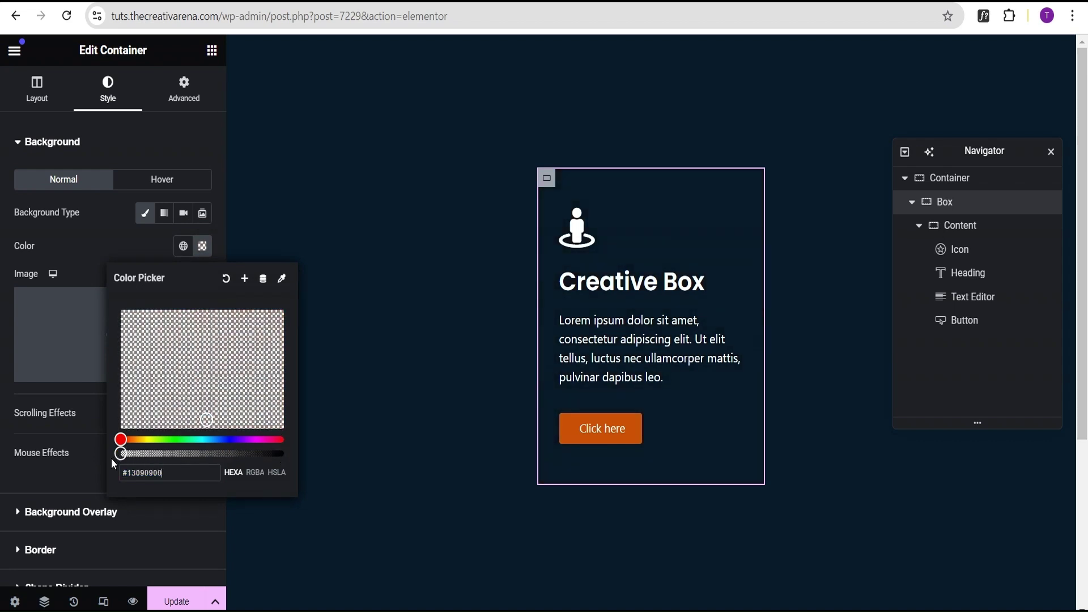
click(89, 233)
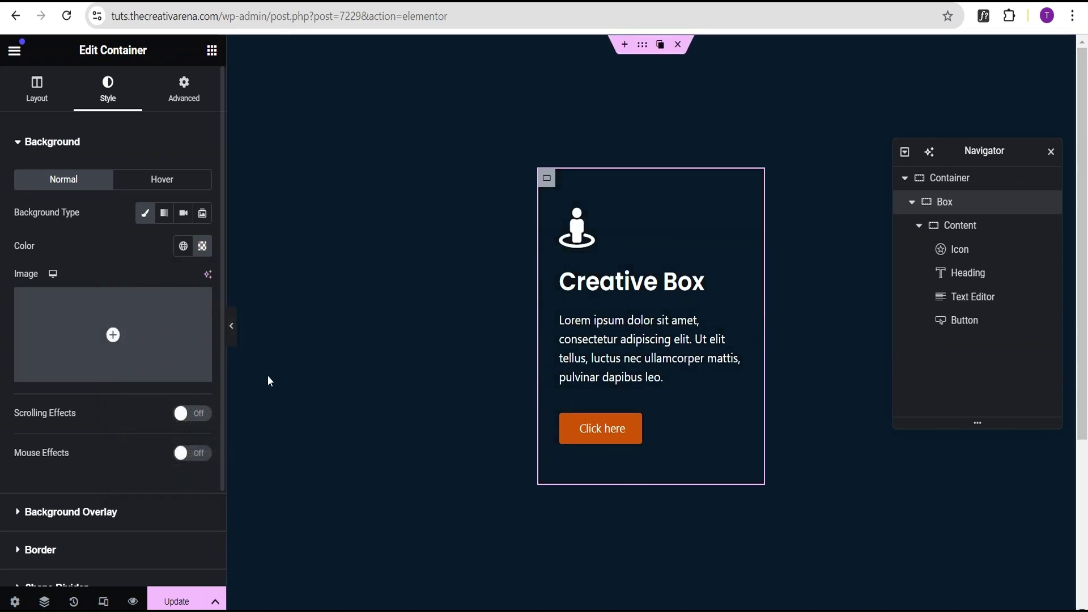
click(233, 333)
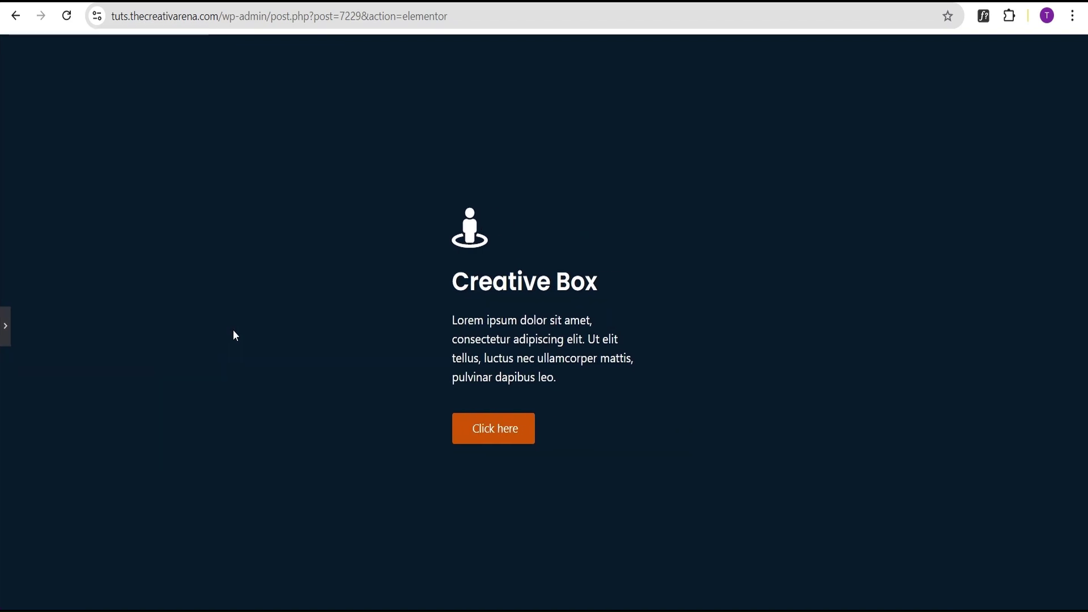
click(6, 328)
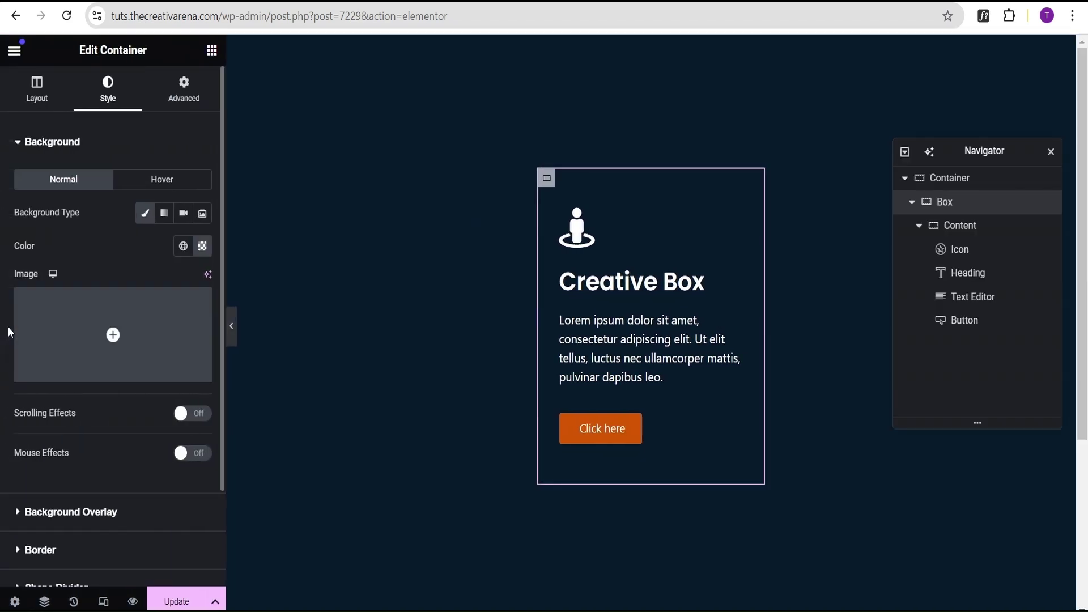
Select the outer Container and expand its empty Advanced > Custom CSS section
click(975, 179)
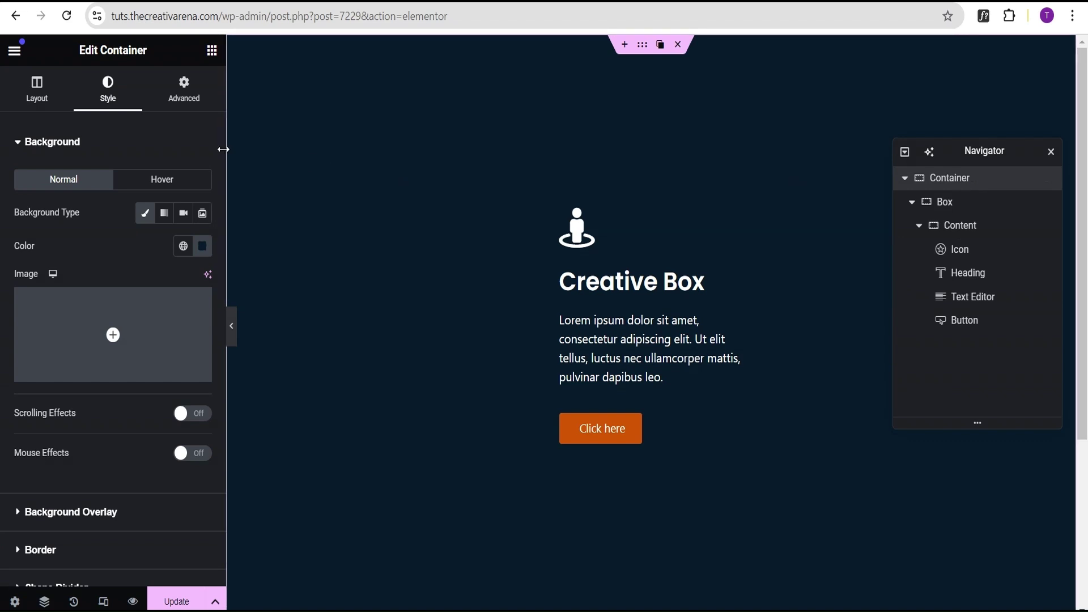
click(182, 91)
click(150, 147)
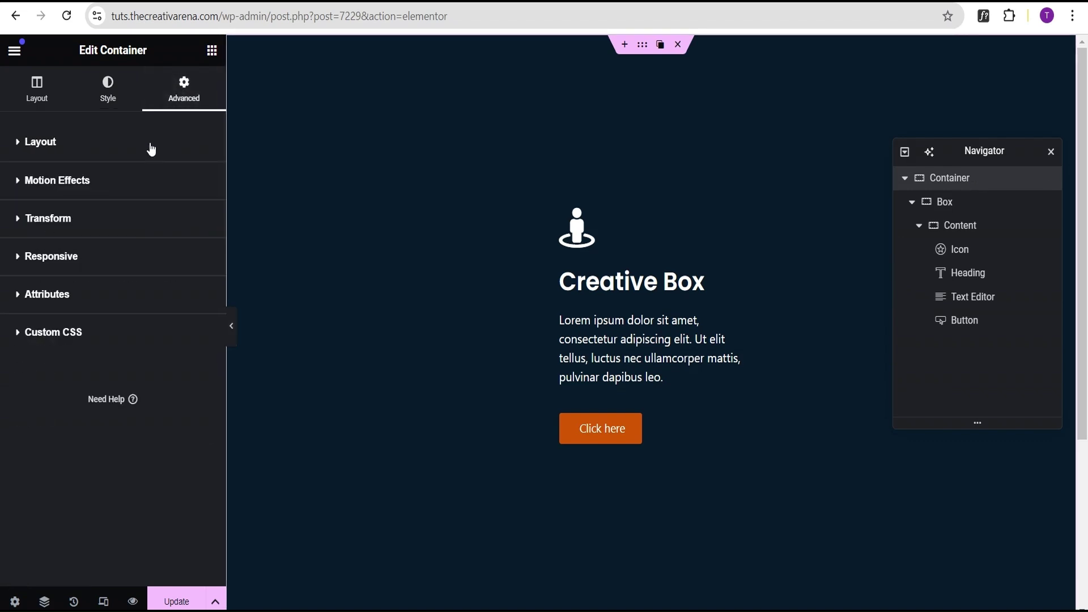
click(100, 340)
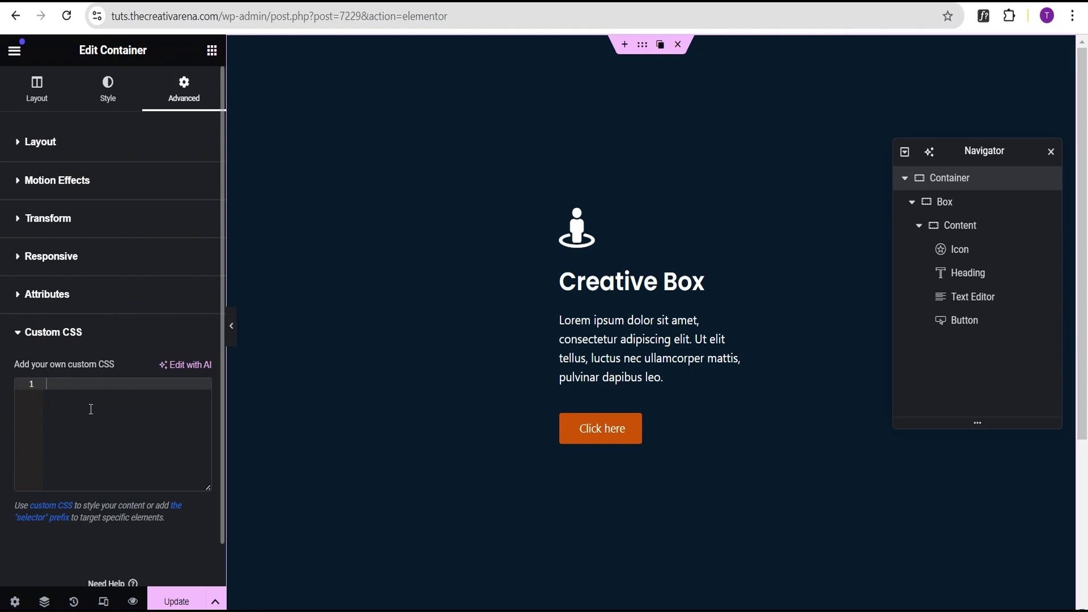
scroll(91, 409, down, 1)
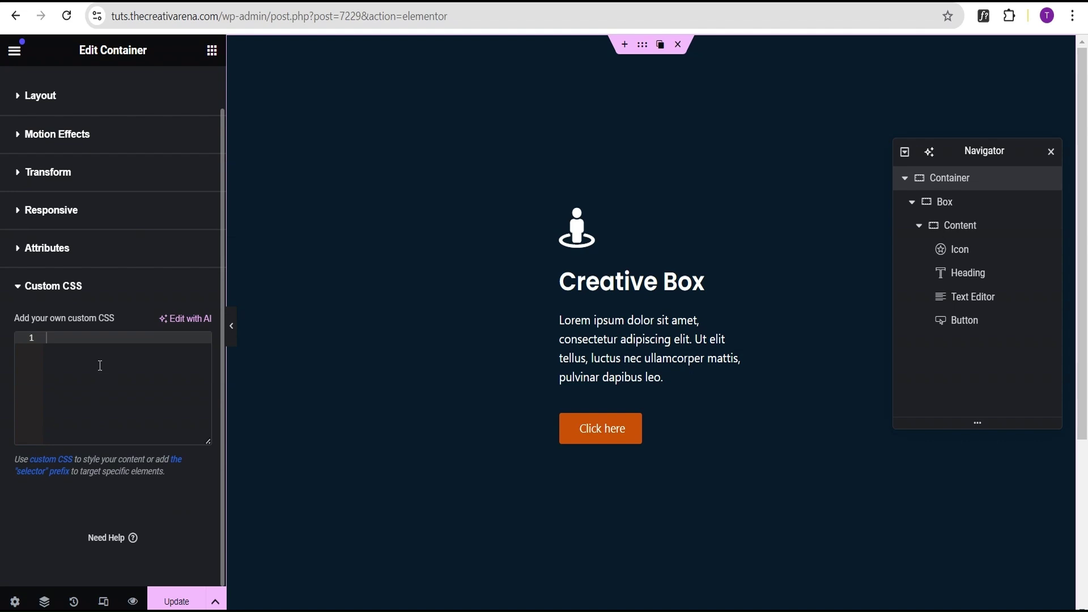
scroll(91, 396, up, 1)
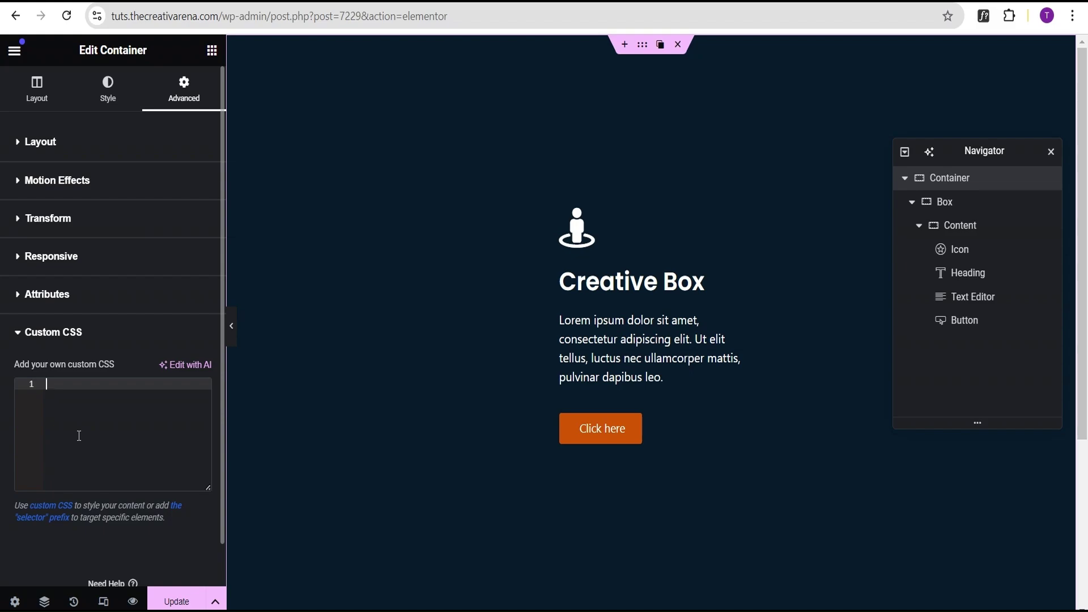
key(alt+Tab)
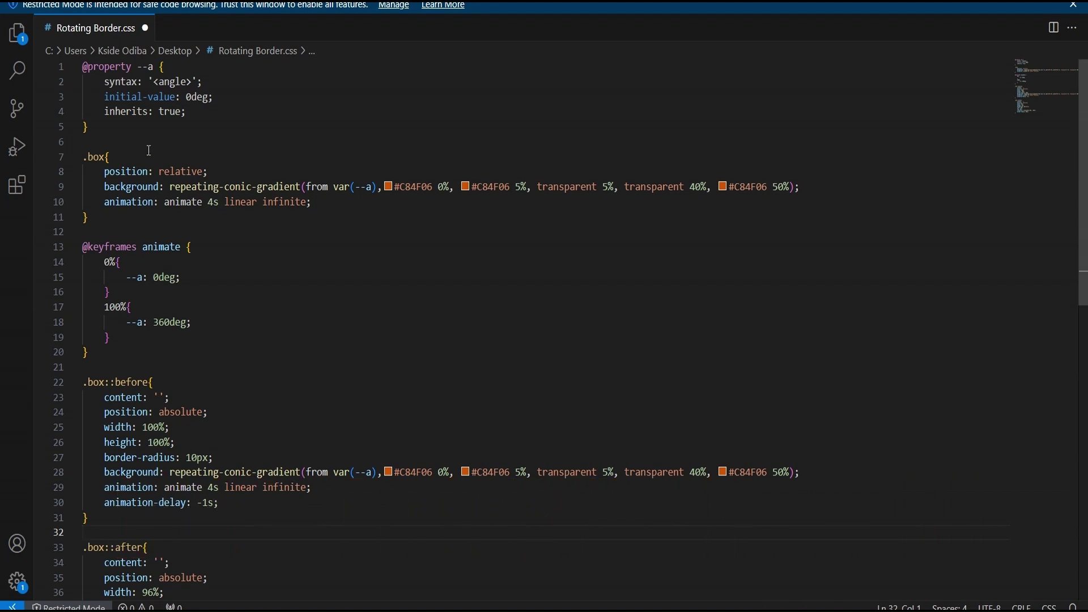
Select and copy all the rotating conic-gradient border code in Rotating Border.css
drag(88, 69, 210, 409)
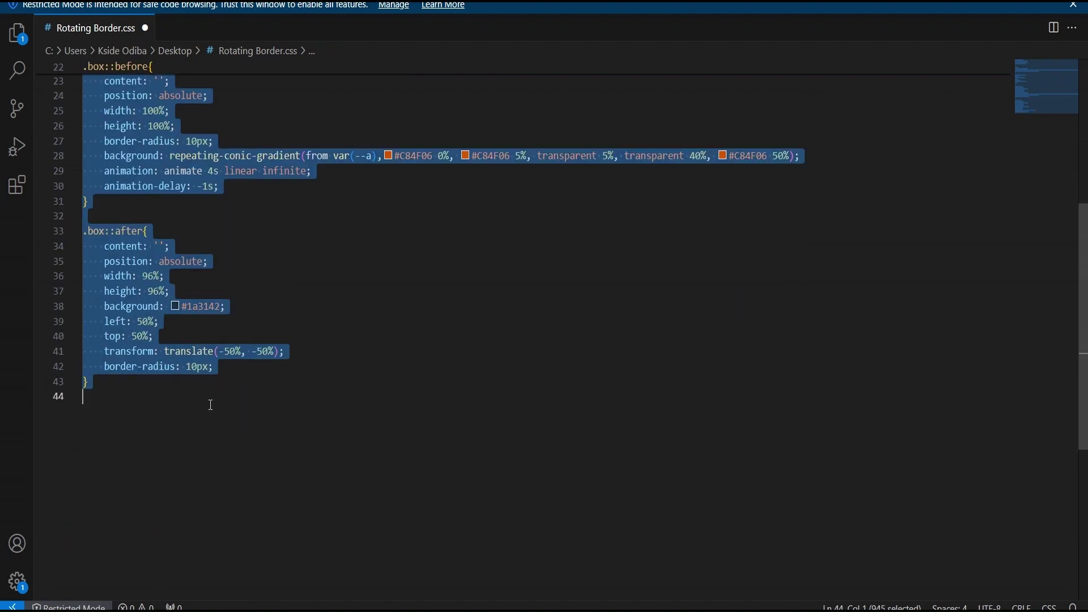
key(alt+Tab)
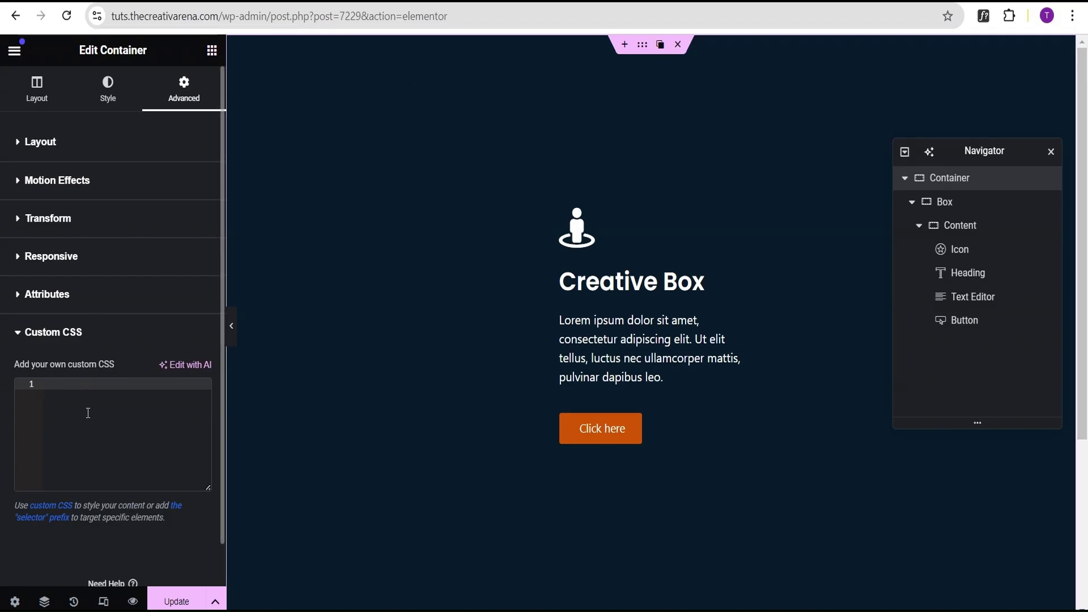
Paste the border CSS into the Container's Custom CSS and give the Box container class 'box'
key(ctrl+v)
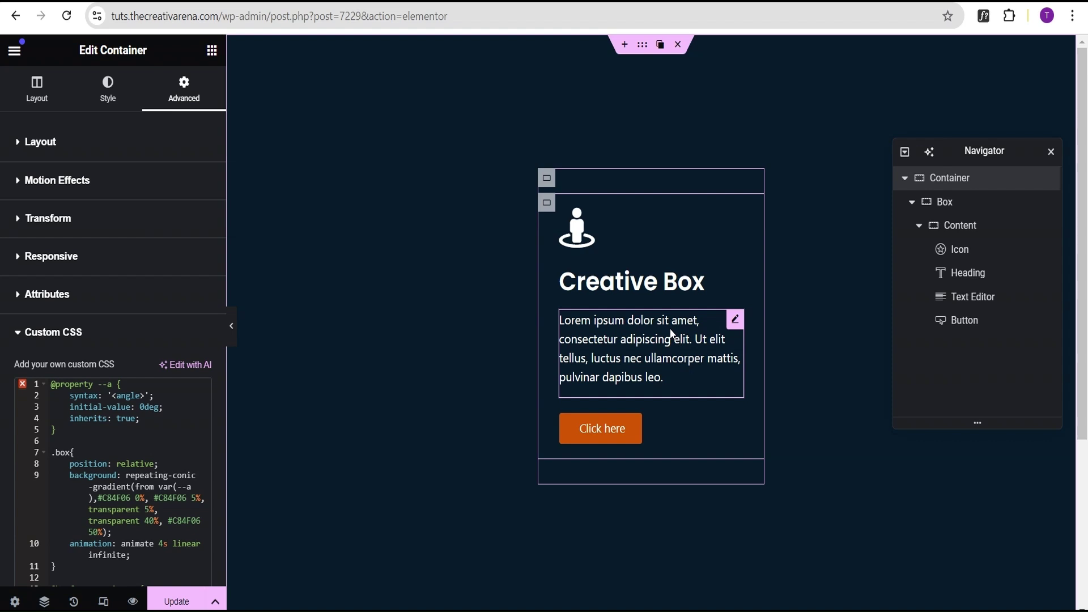
click(962, 210)
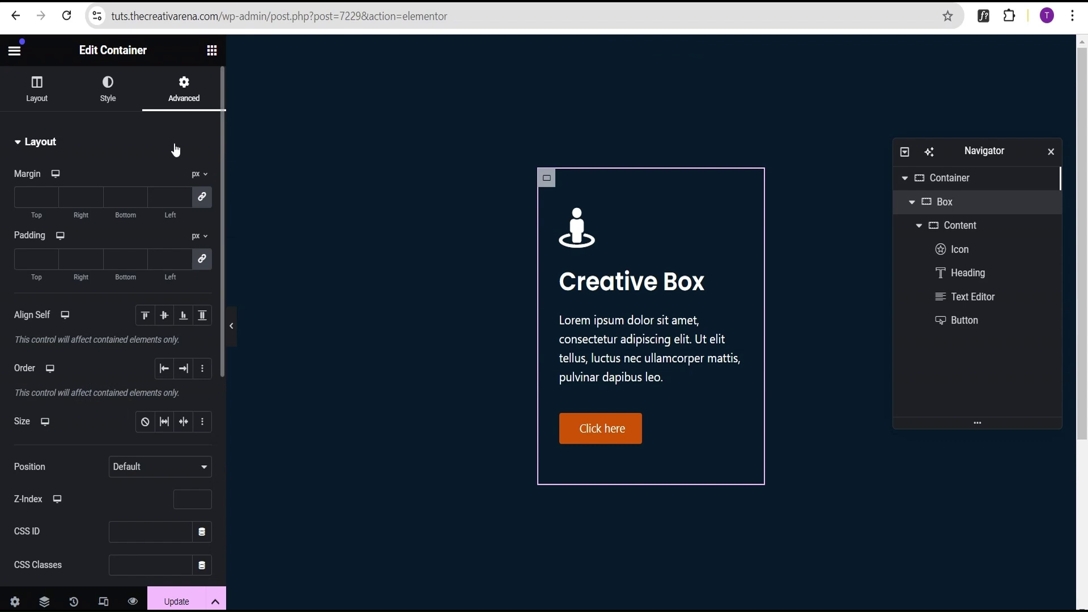
scroll(164, 238, down, 4)
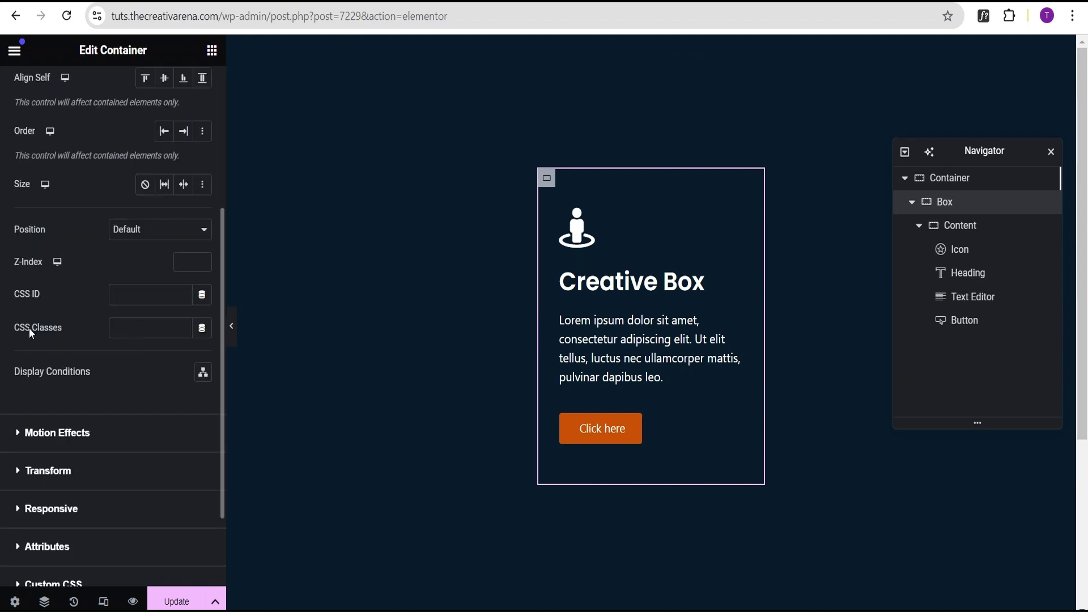
click(131, 329)
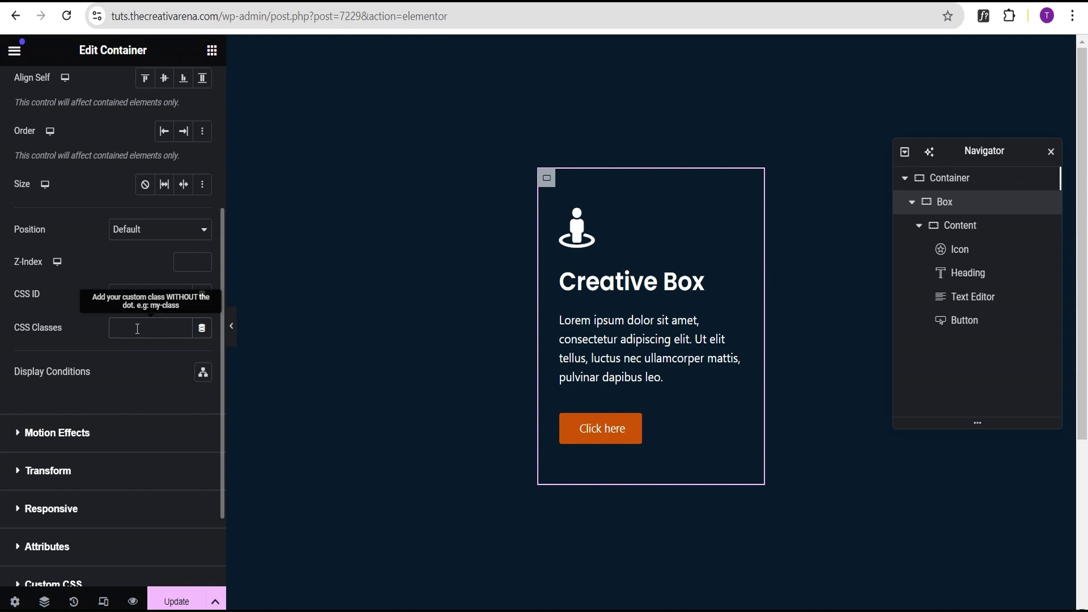
text(box)
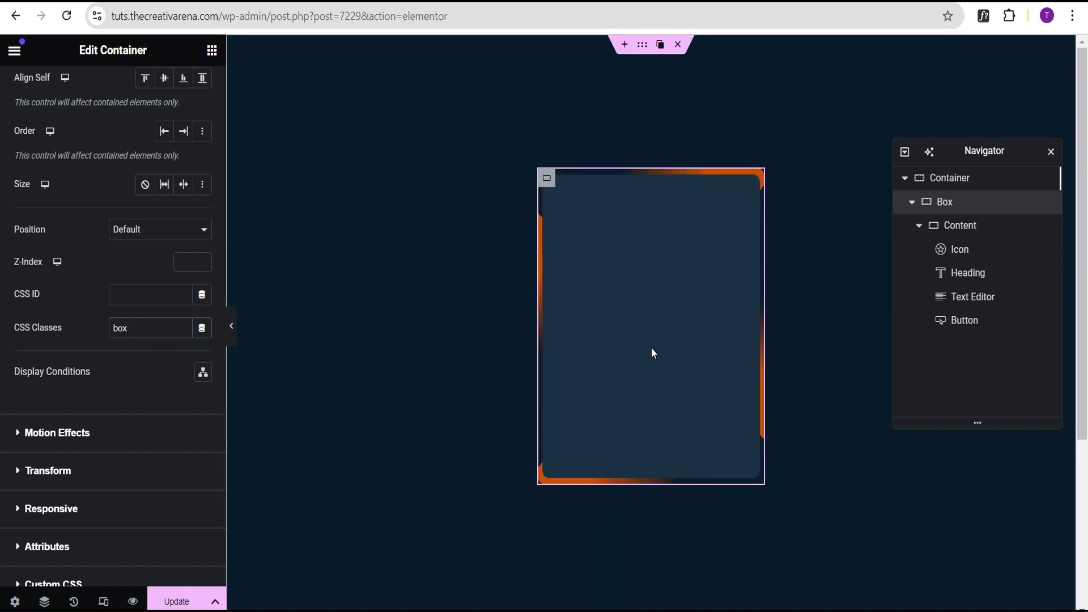
Set the Content container's Z-Index to 5
click(964, 232)
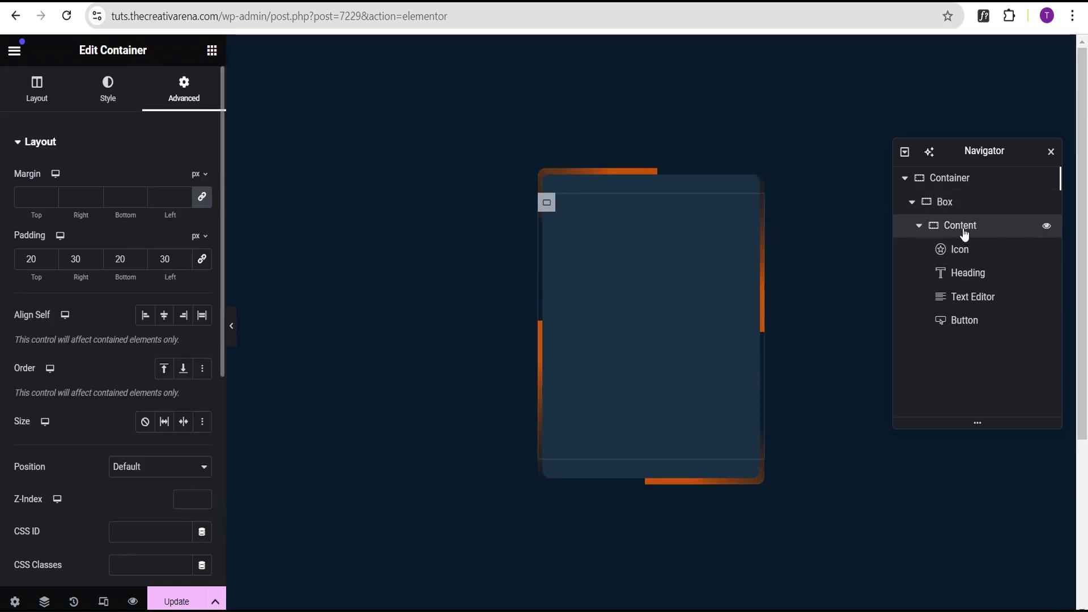
scroll(65, 388, down, 3)
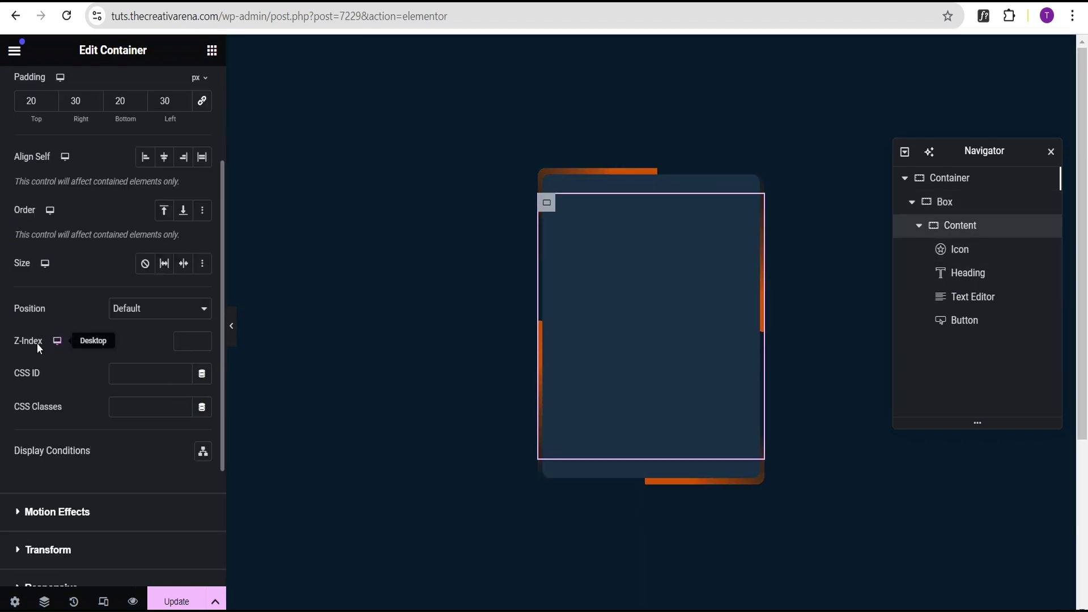
click(181, 342)
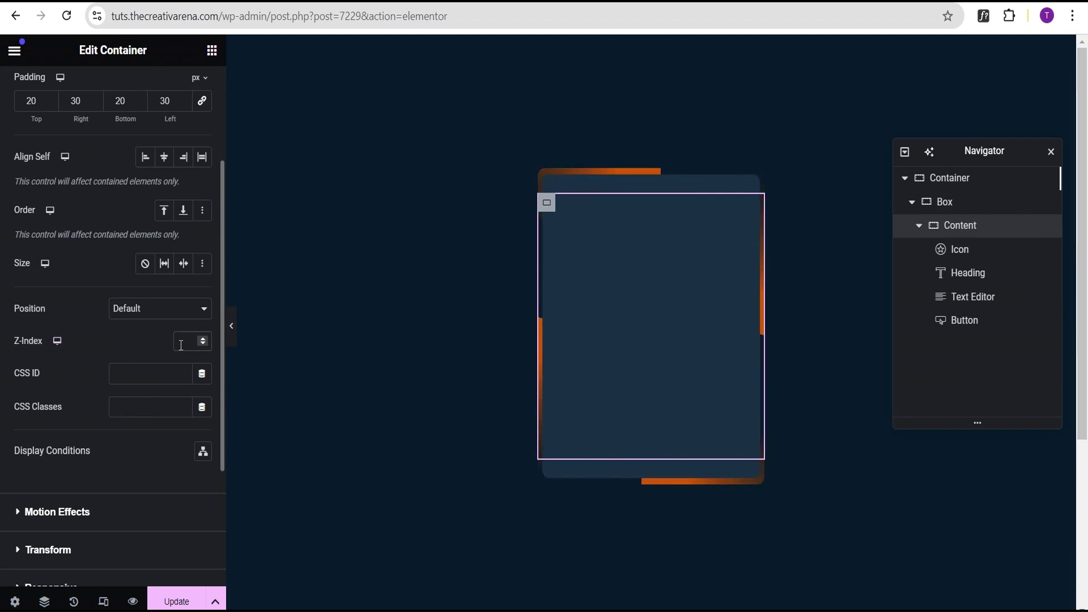
text(5)
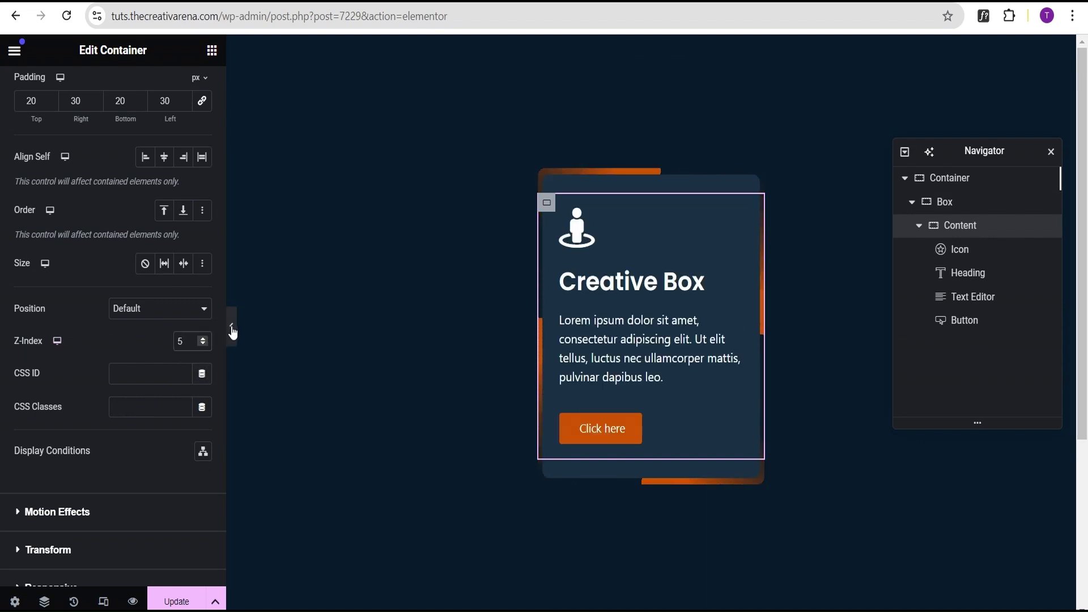
Preview the card with the editor panel hidden, then reselect the outer Container
click(231, 329)
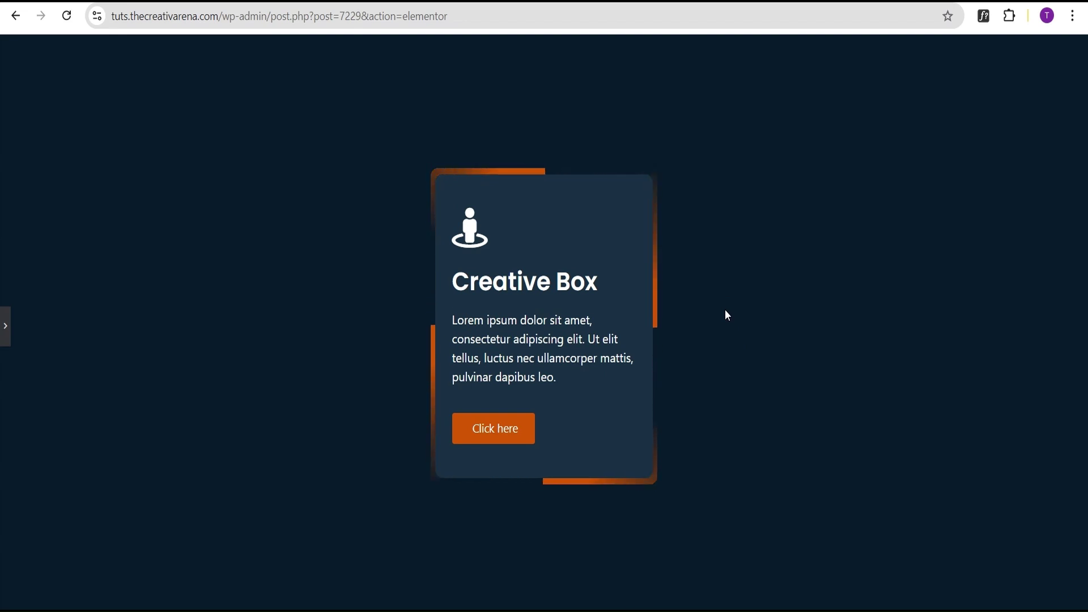
click(7, 329)
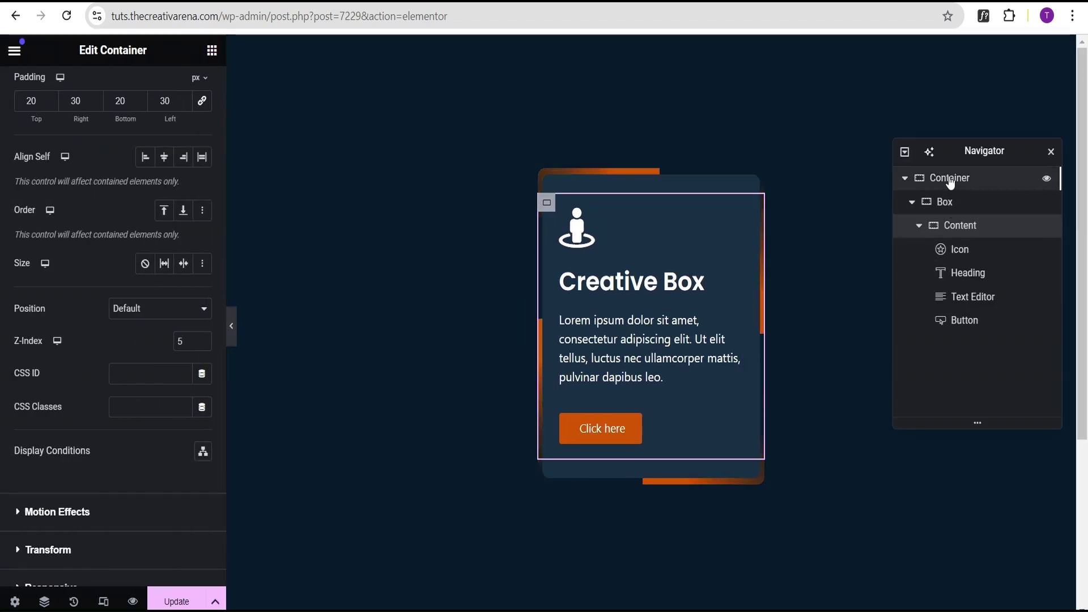
click(950, 180)
click(160, 148)
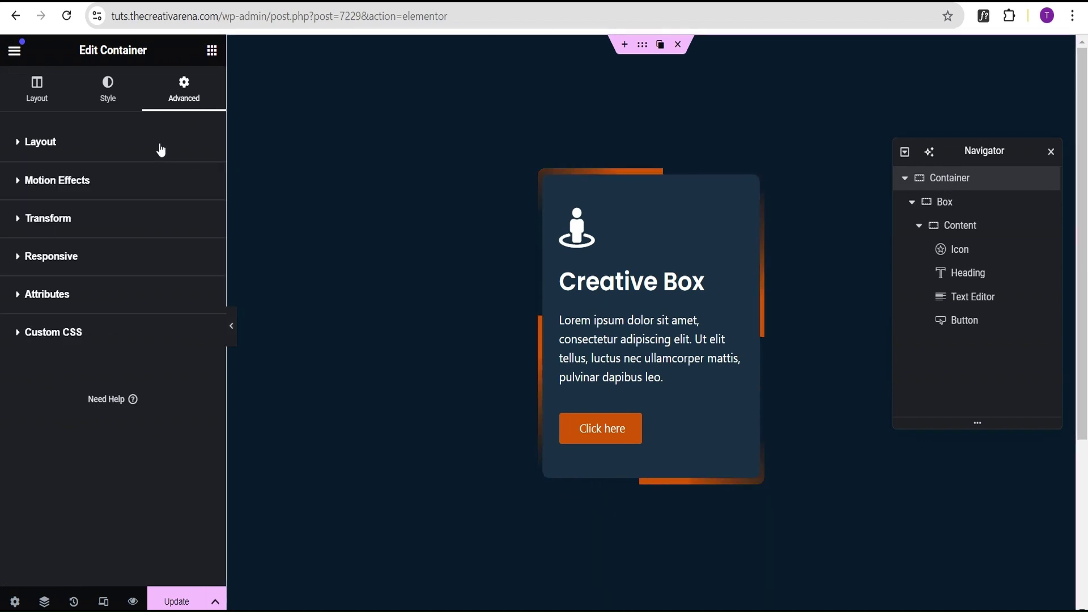
Change the custom CSS selectors to .box:hover and .box:hover::before, then preview full-width
click(128, 338)
scroll(121, 329, down, 4)
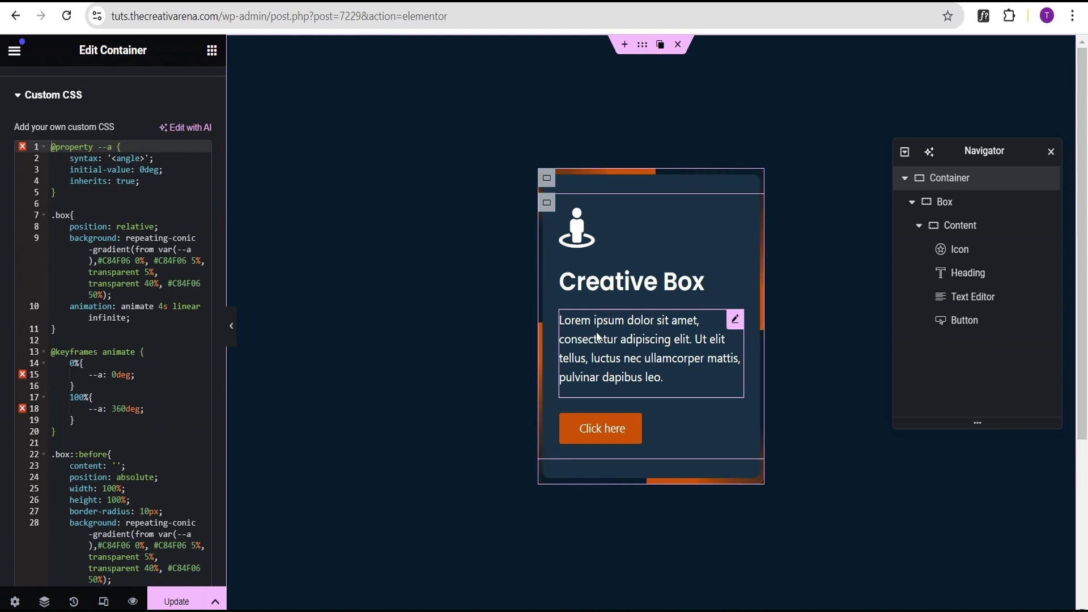
click(70, 216)
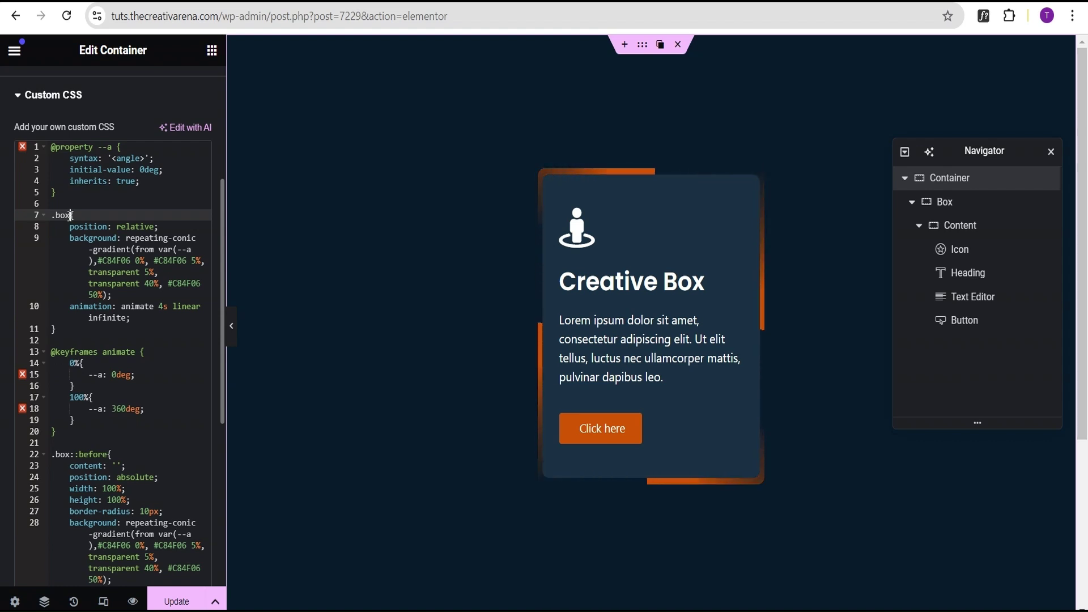
text(:hover)
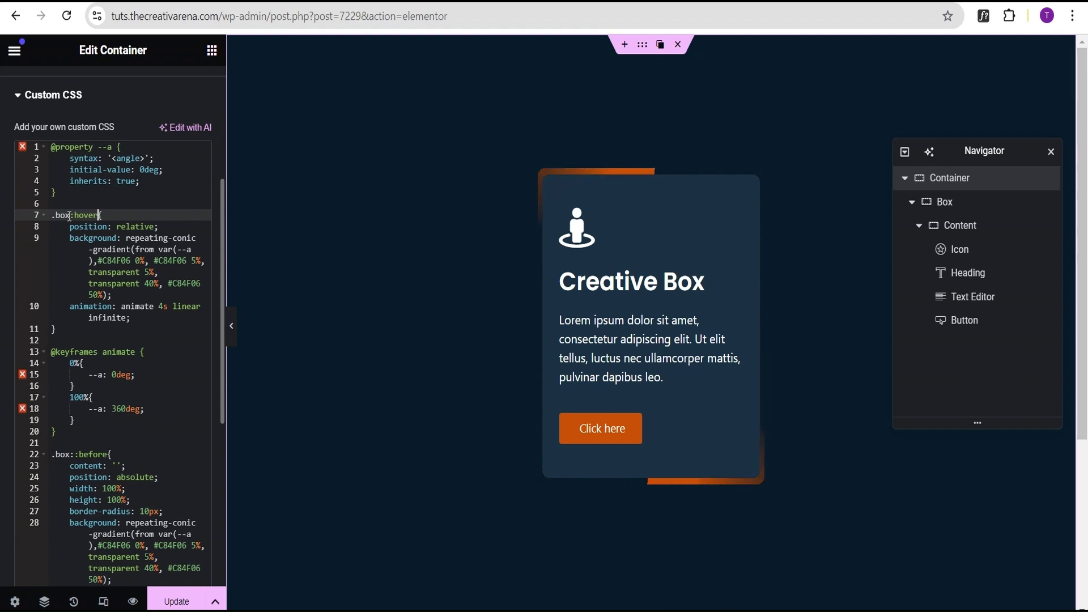
scroll(68, 215, down, 3)
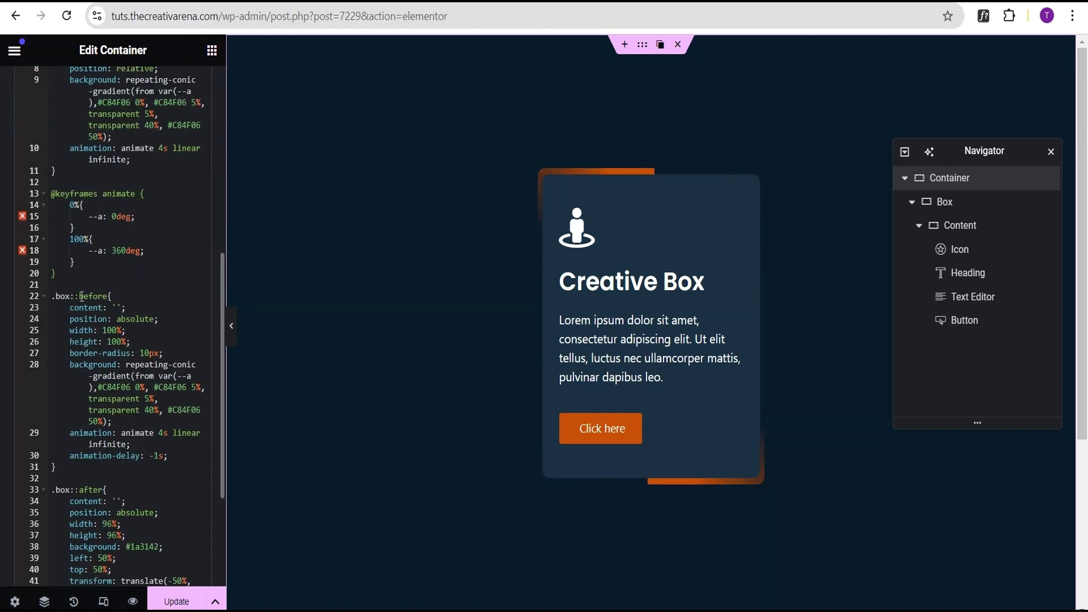
click(75, 296)
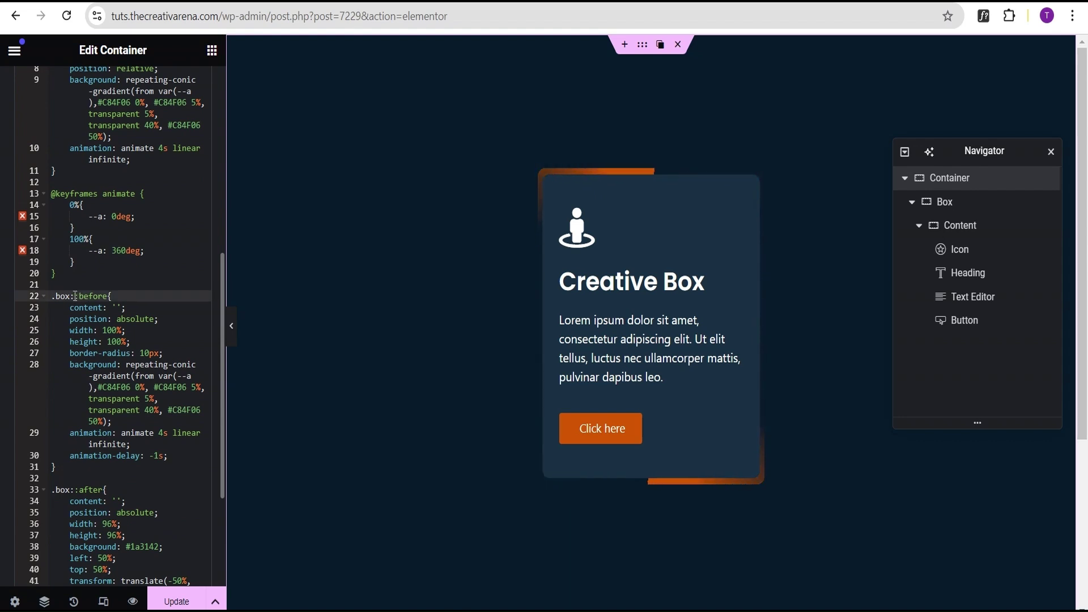
text(hover)
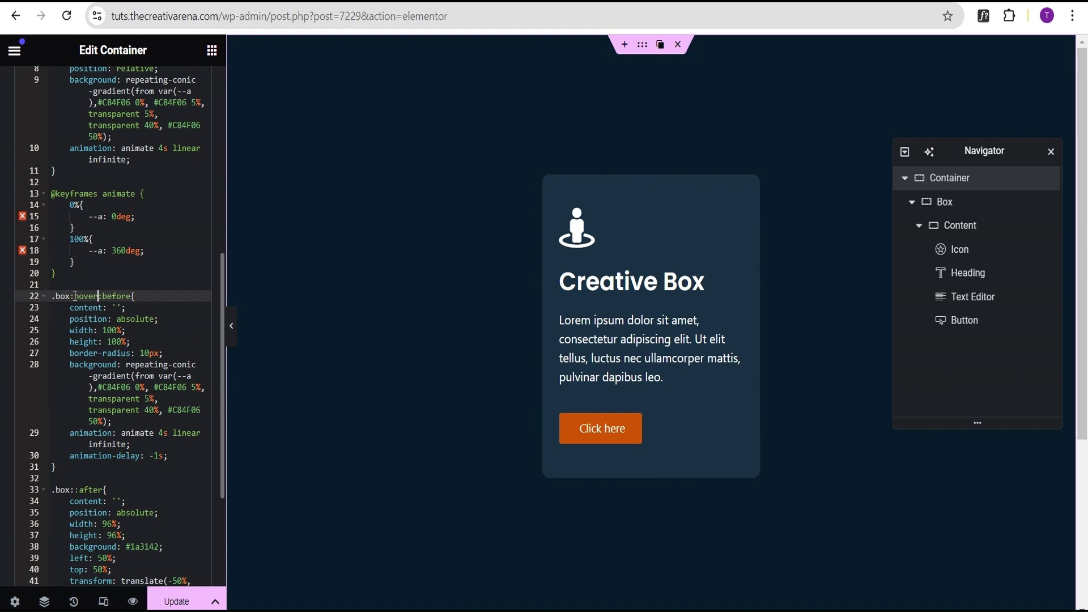
click(232, 327)
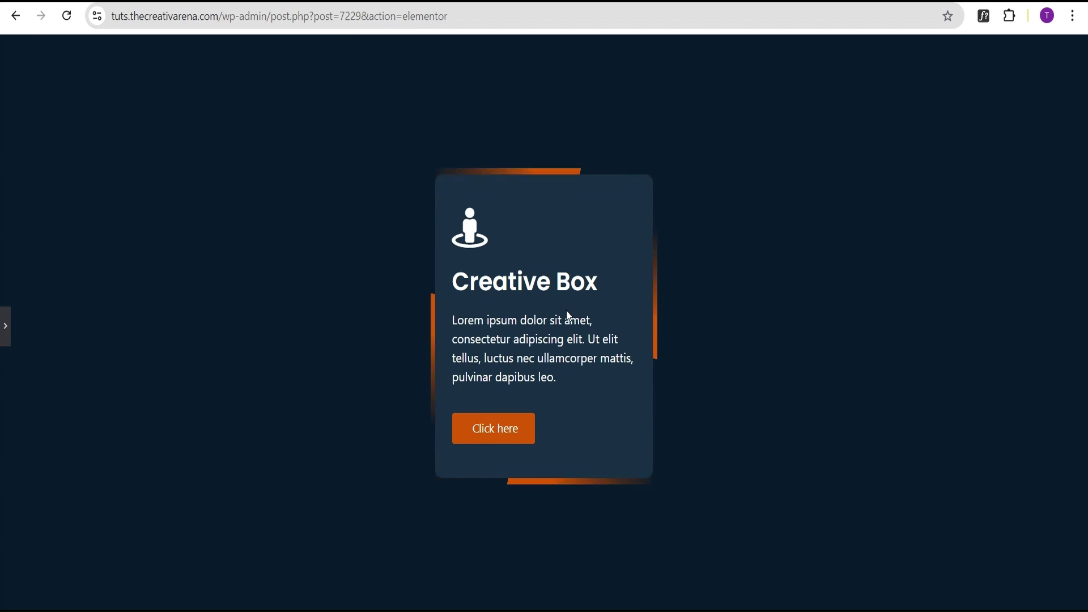
click(6, 326)
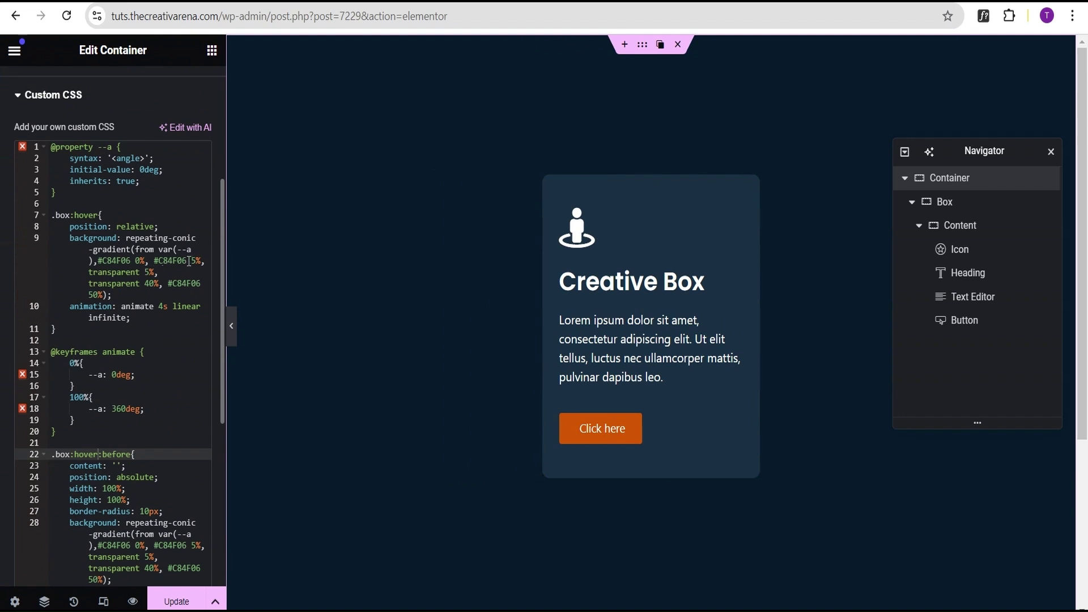
click(183, 260)
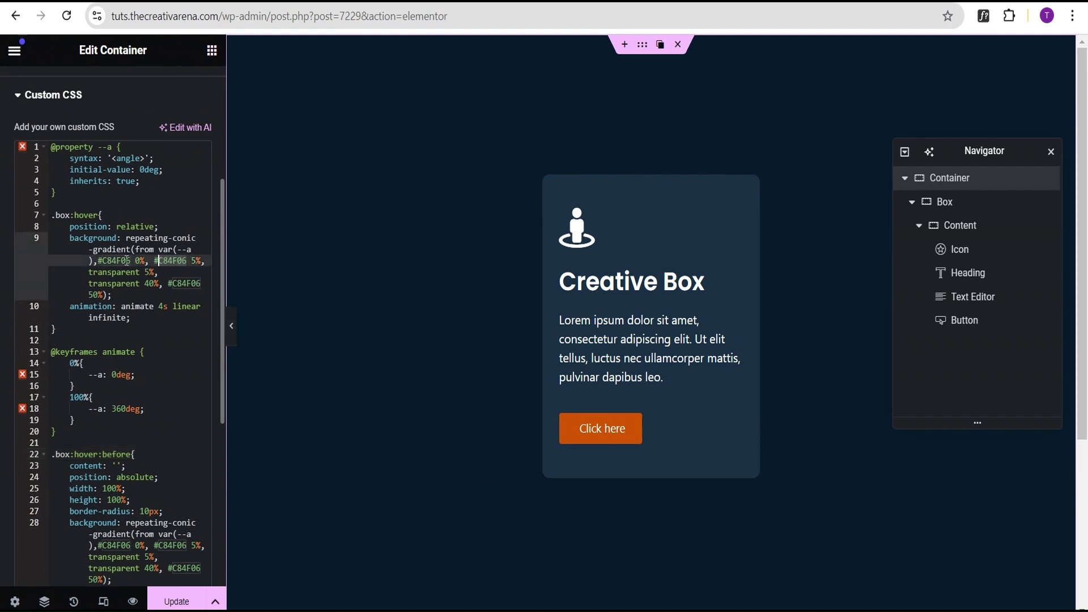
click(187, 283)
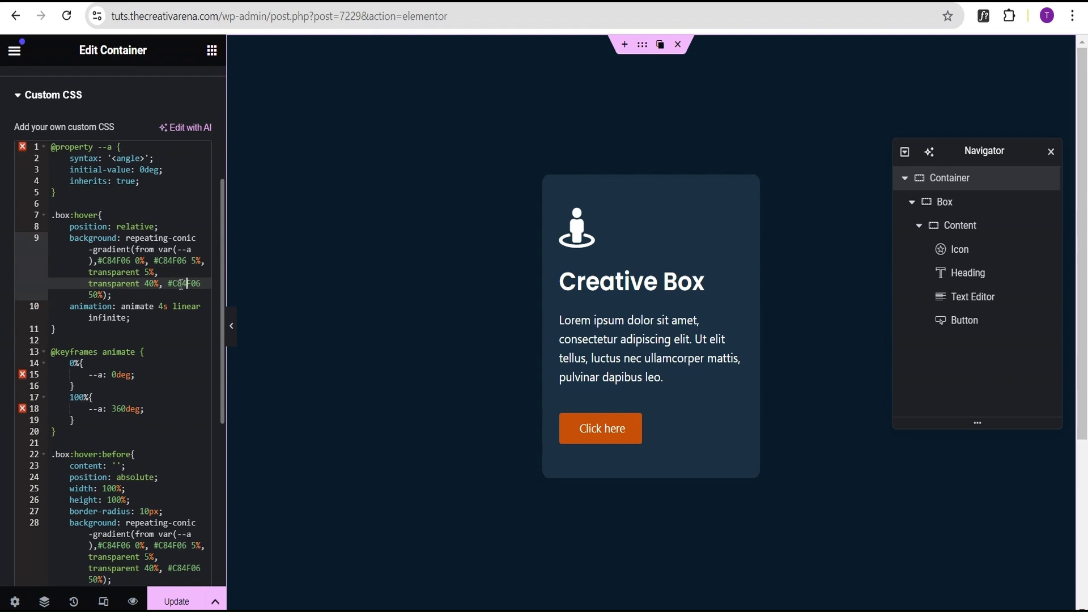
scroll(152, 399, down, 3)
click(177, 410)
click(164, 387)
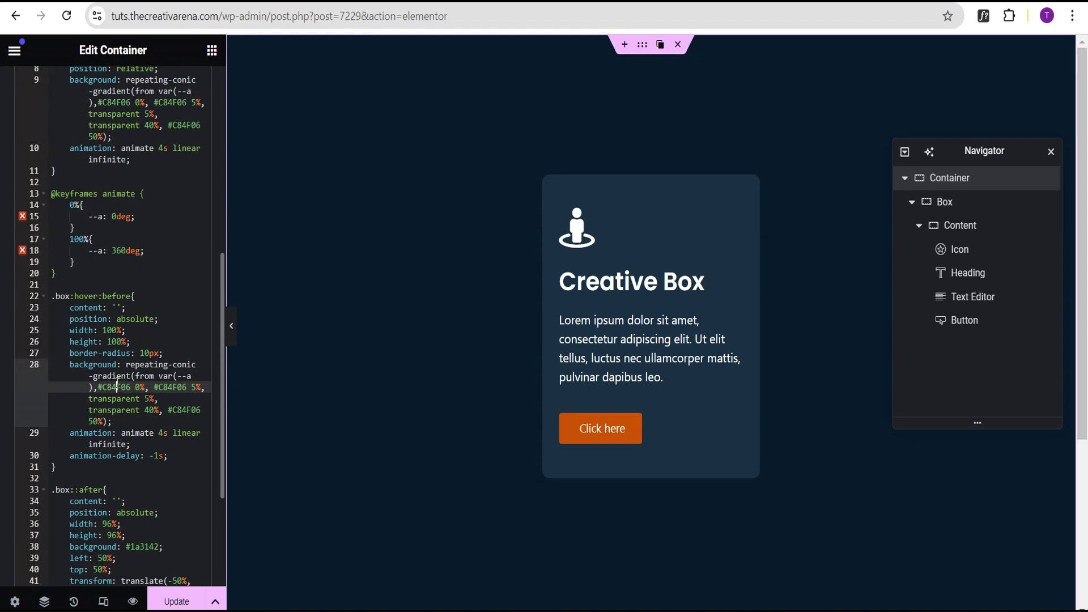
click(232, 326)
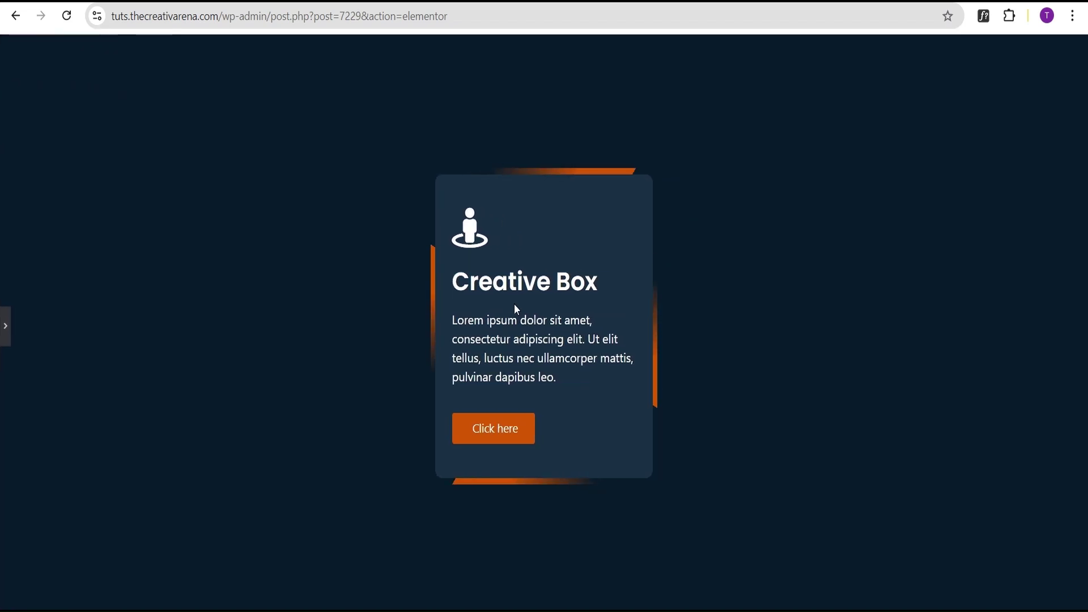